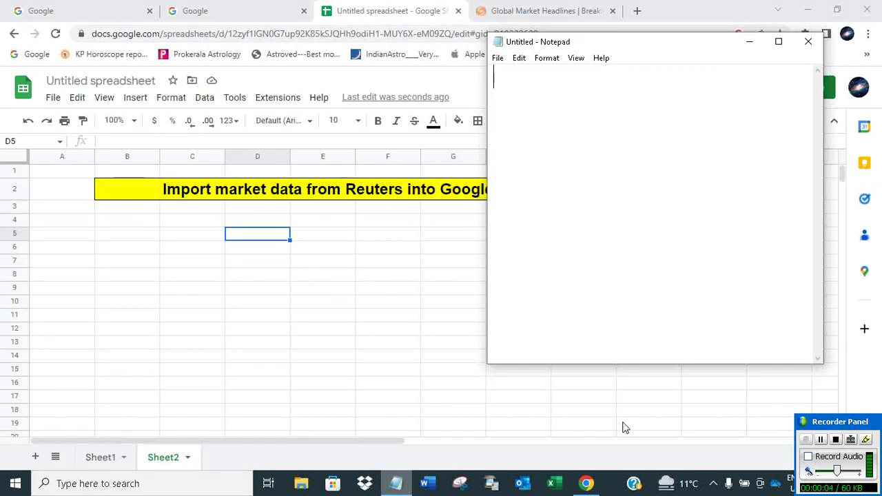
# - Write the Notepad intro: 'Hello,', the Reuters-to-Google-Sheets import sentence, and 'So, let's do it.'
pyautogui.write('Hello,')
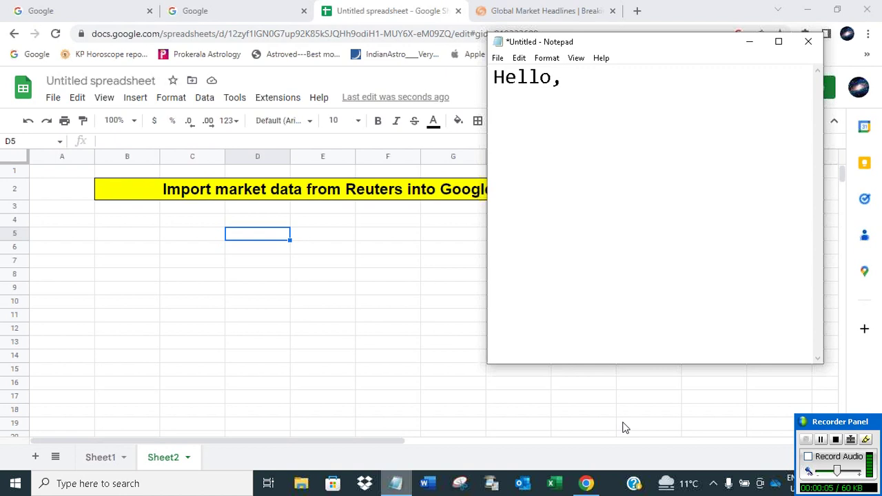
pyautogui.press('Return')
pyautogui.press('Return')
pyautogui.write('In ')
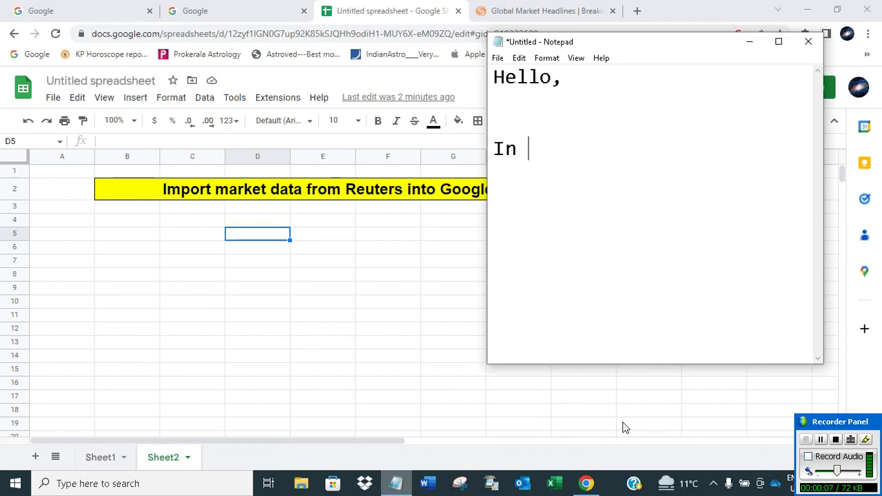
pyautogui.write('this video, I wi')
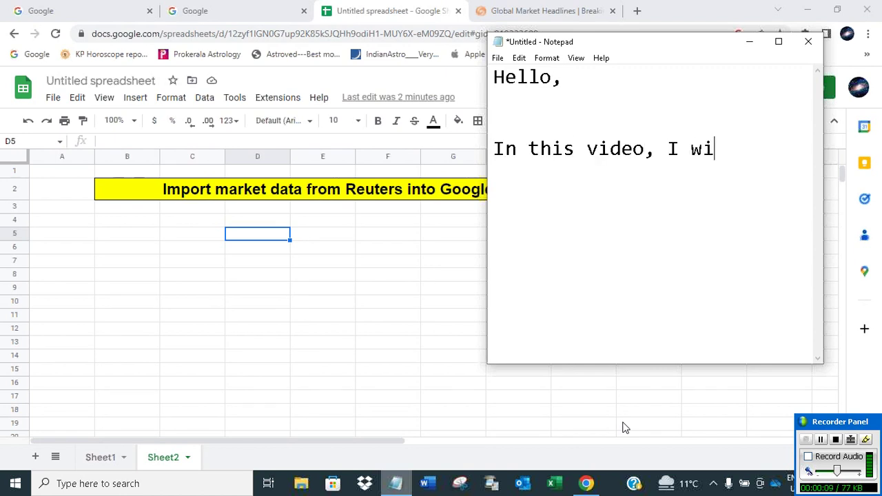
pyautogui.write('ll show, how to i')
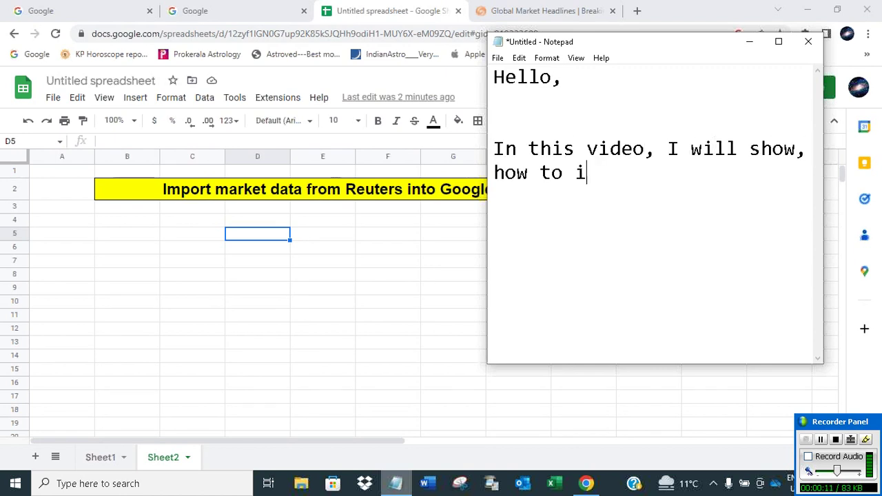
pyautogui.write('mport market ')
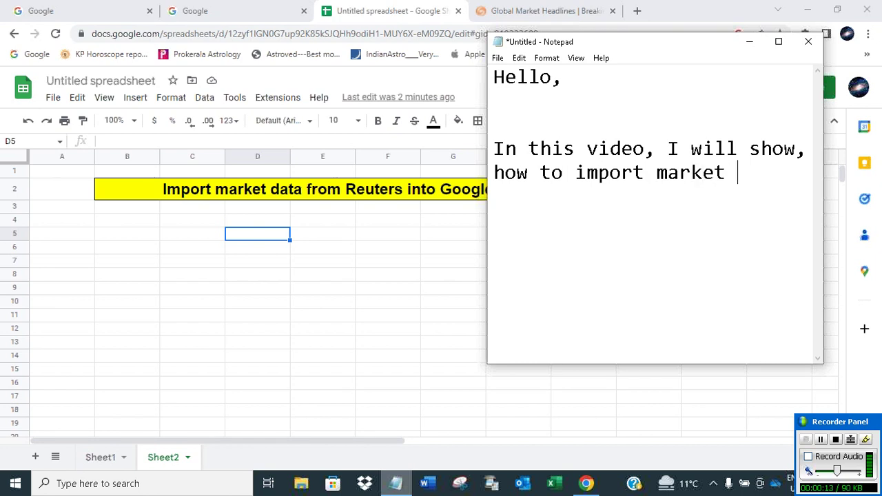
pyautogui.write('data fron')
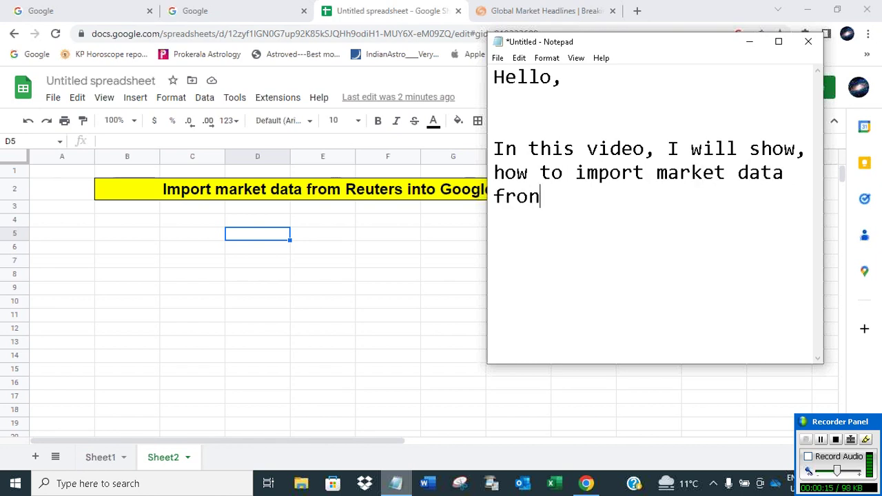
pyautogui.press('BackSpace')
pyautogui.write('m re')
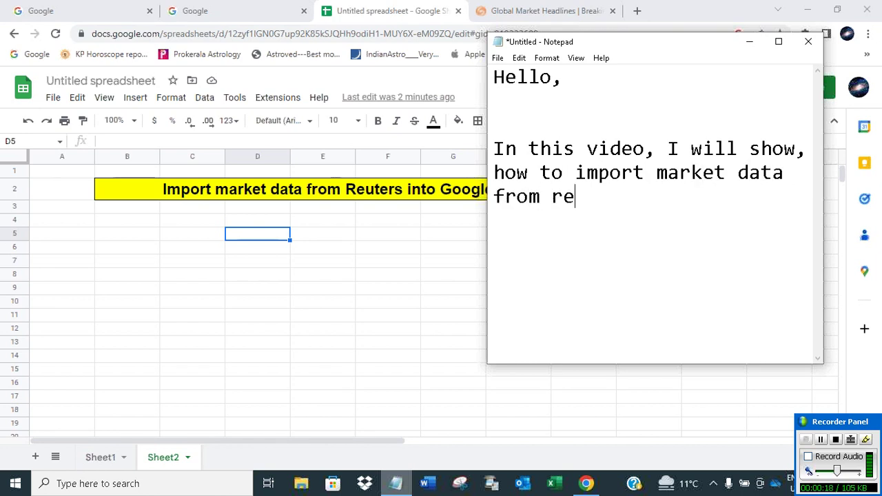
pyautogui.press('BackSpace')
pyautogui.press('BackSpace')
pyautogui.write('Reuters ')
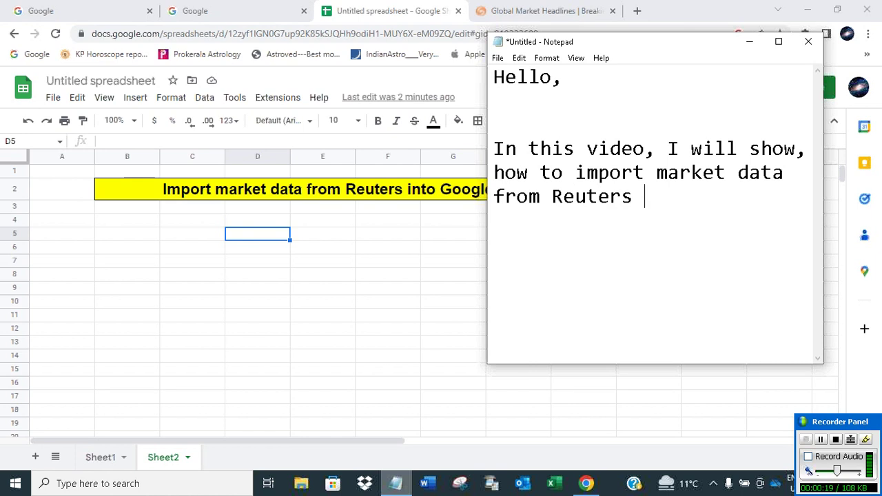
pyautogui.write('into Google She')
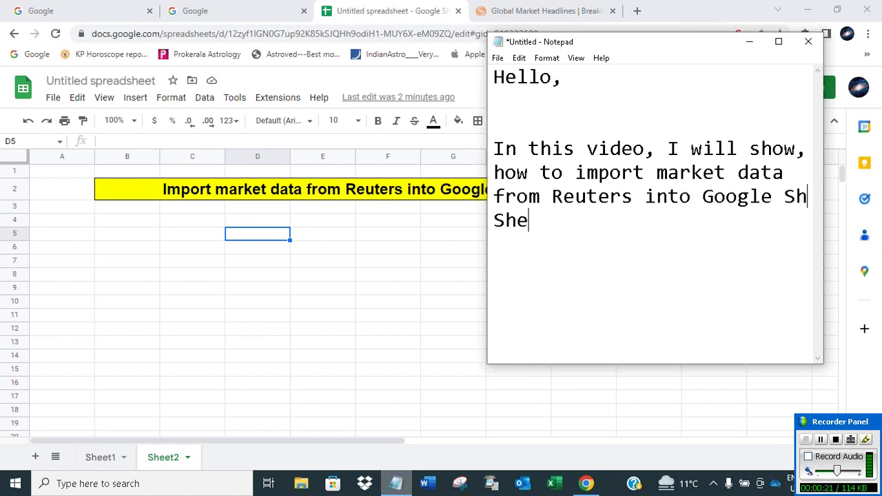
pyautogui.write('ets.')
pyautogui.press('Return')
pyautogui.press('Return')
pyautogui.press('Return')
pyautogui.write('So,')
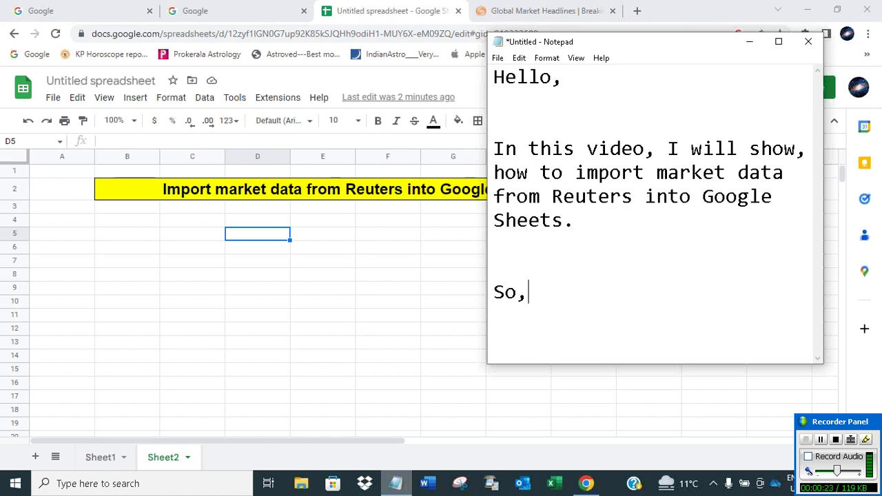
pyautogui.write('le')
pyautogui.press('BackSpace')
pyautogui.press('BackSpace')
pyautogui.write('let')
pyautogui.write("'s do it.")
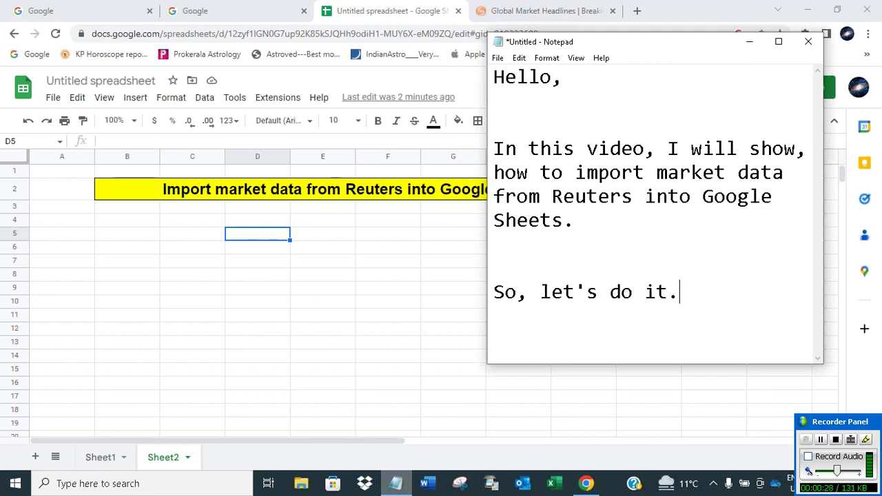
pyautogui.press('Return')
pyautogui.press('Return')
pyautogui.press('Return')
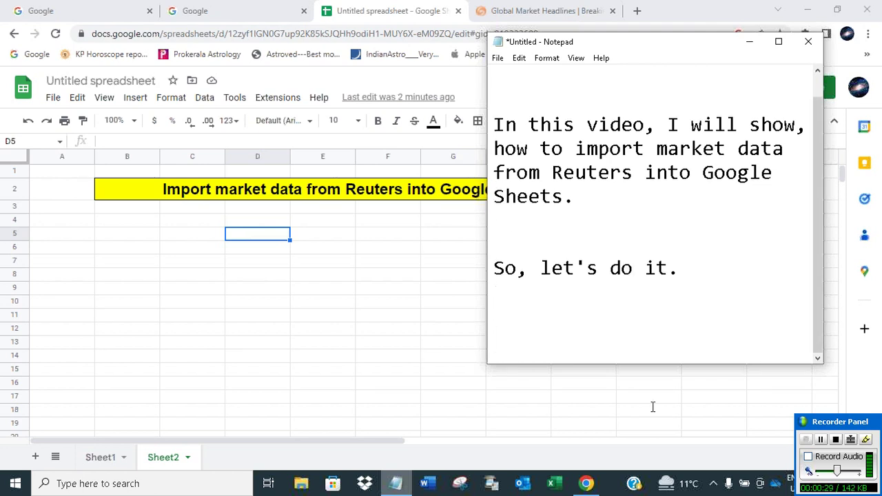
# - Begin an =IMPORTHTML( formula in cell D5 of the spreadsheet
pyautogui.click(750, 42)
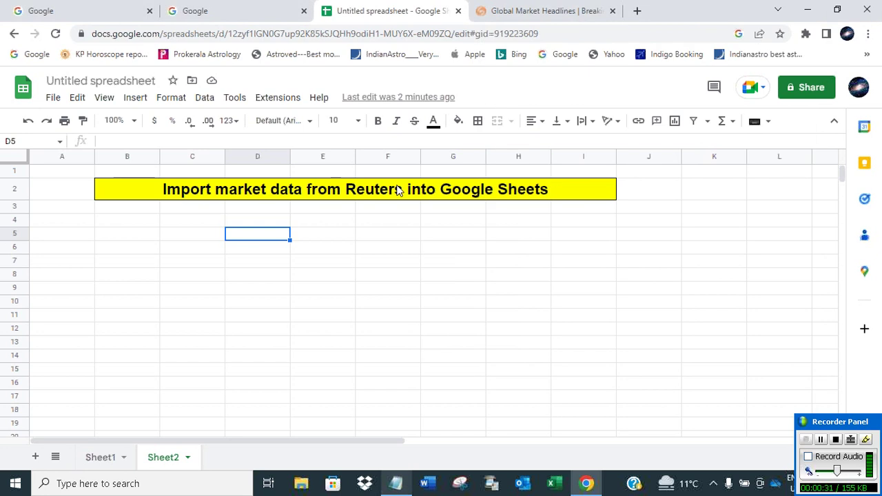
pyautogui.doubleClick(251, 234)
pyautogui.write('IMP')
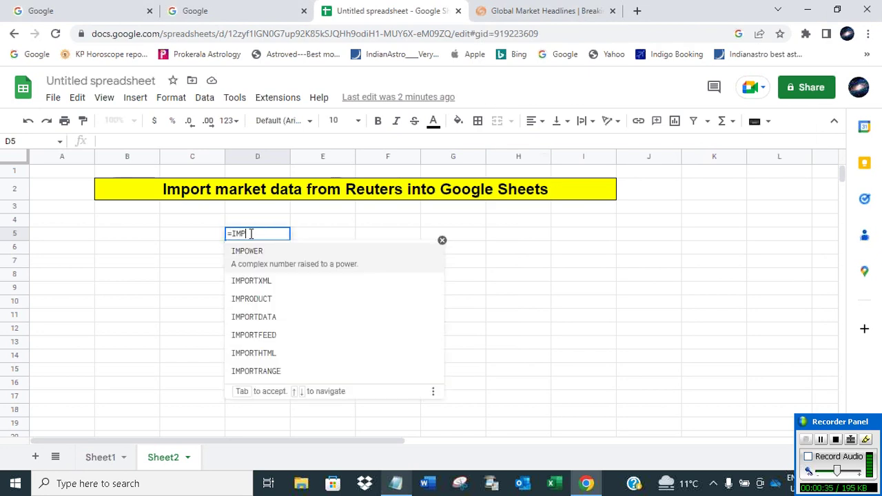
pyautogui.write('ORTHTML')
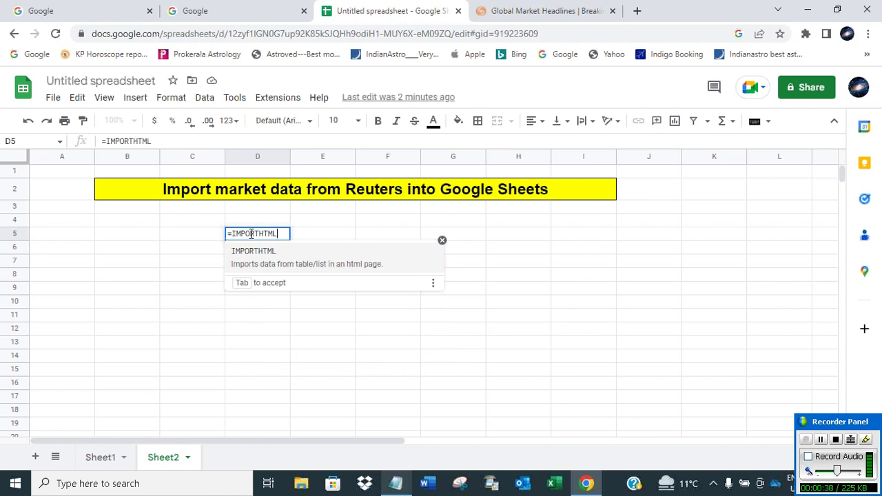
pyautogui.write('(')
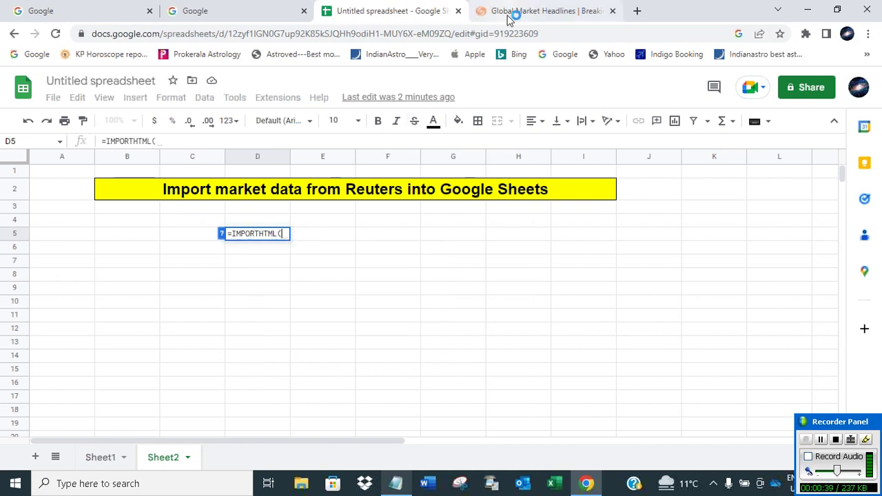
# - Copy the Reuters markets page address after checking its Markets Performance tables
pyautogui.click(508, 14)
pyautogui.scroll(-3, 379, 222)
pyautogui.scroll(-3, 373, 221)
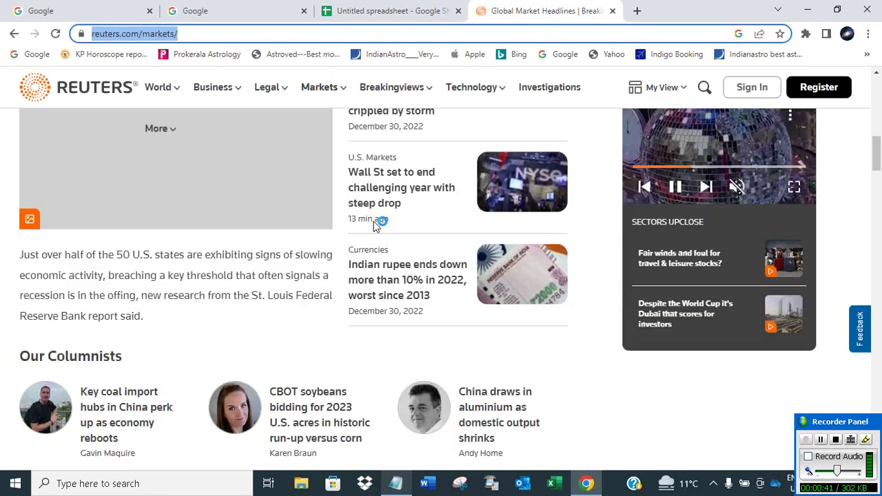
pyautogui.scroll(-3, 373, 221)
pyautogui.scroll(-3, 373, 221)
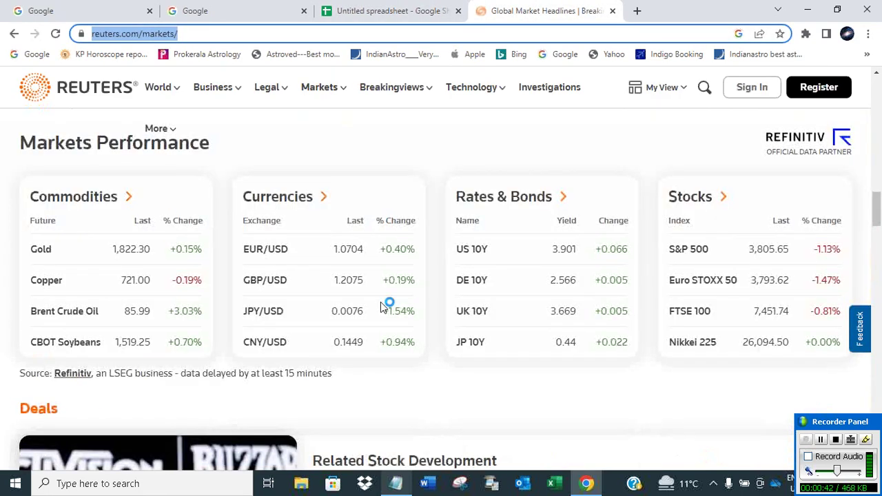
pyautogui.rightClick(159, 33)
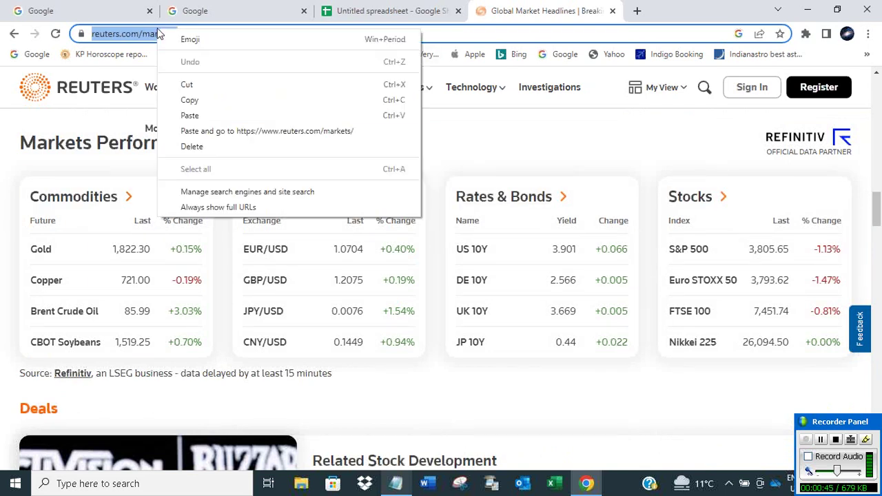
pyautogui.click(189, 100)
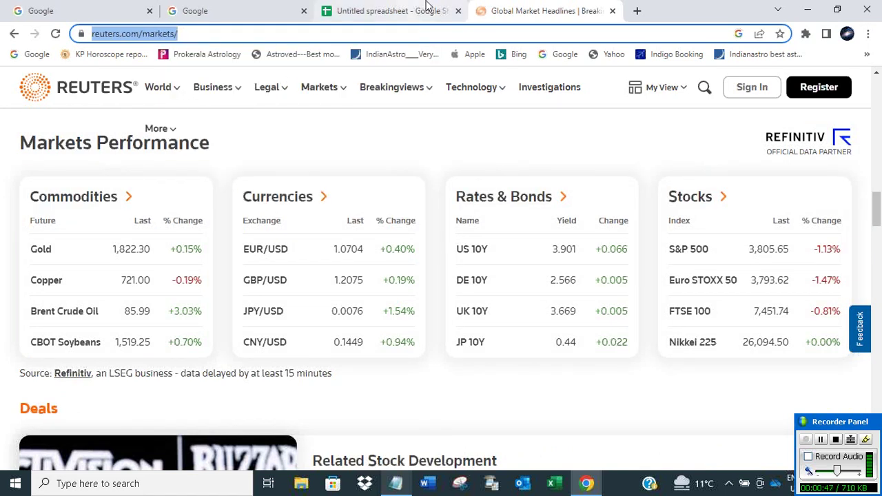
pyautogui.click(400, 12)
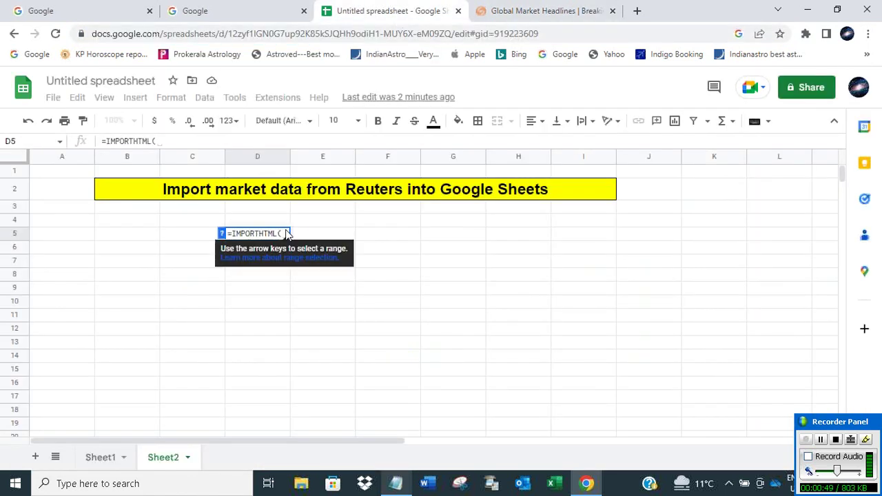
# - Complete D5 as =IMPORTHTML("<Reuters markets URL>","table",1) to import the commodities table
pyautogui.write('"https:/')
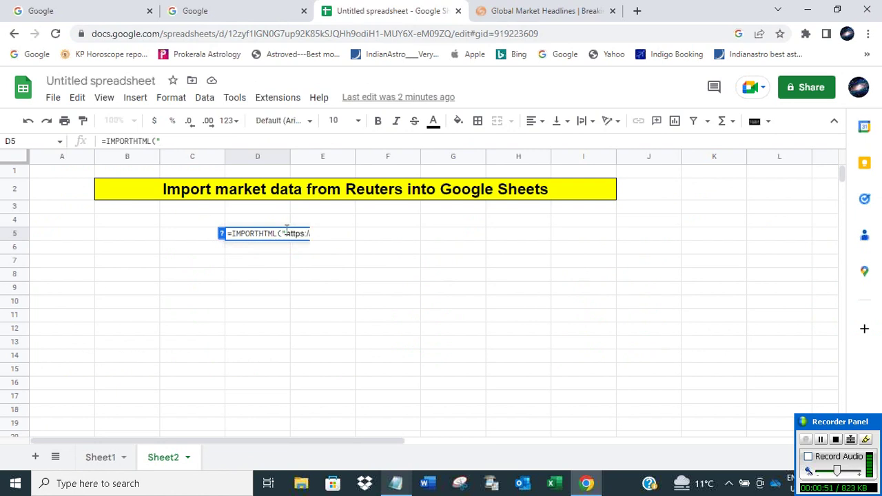
pyautogui.hotkey('ctrl', 'v')
pyautogui.write('"')
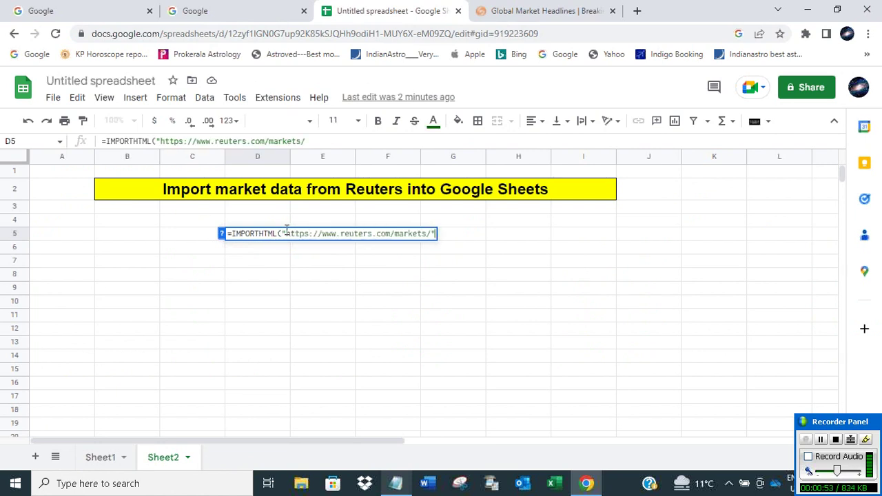
pyautogui.write(',')
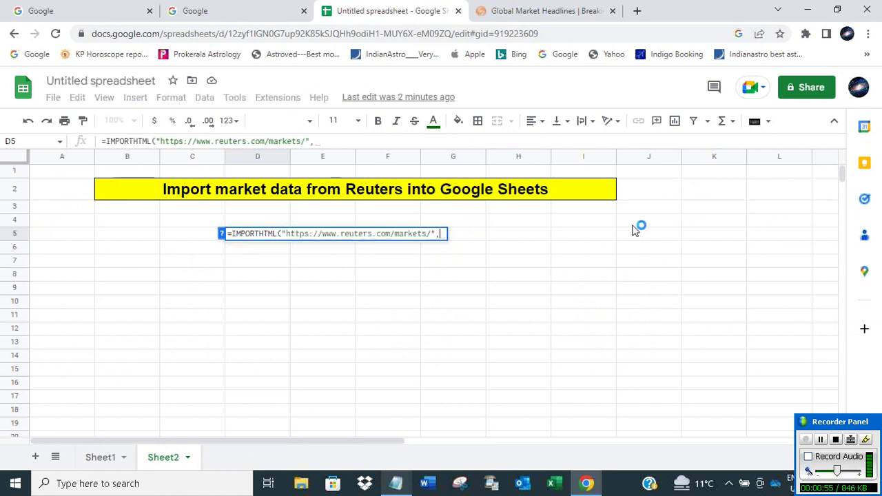
pyautogui.write('"table"')
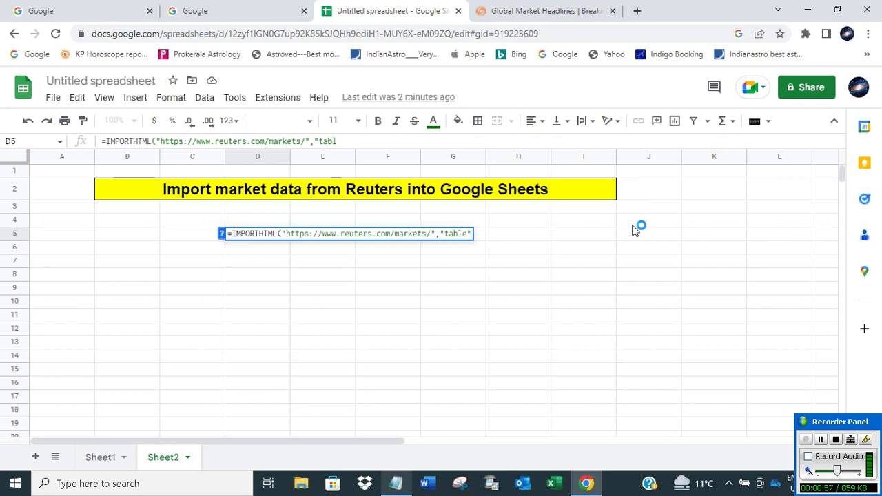
pyautogui.write(',1')
pyautogui.write(')')
pyautogui.press('Return')
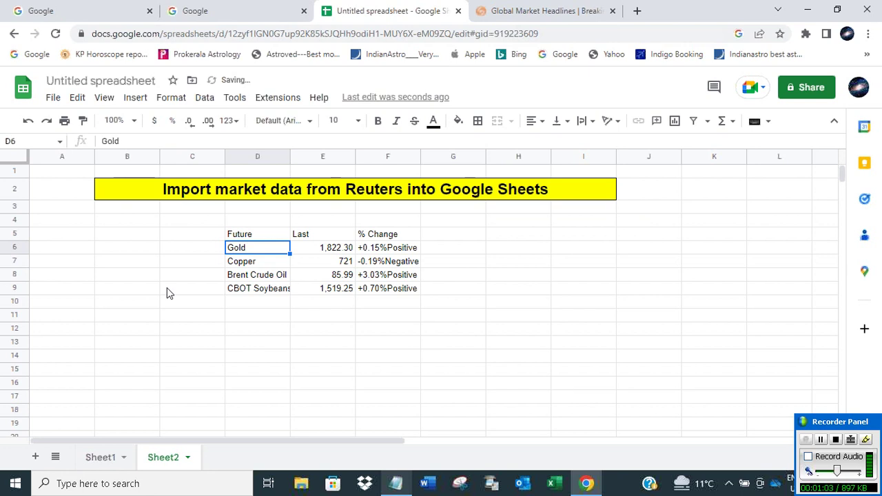
# - Compare the imported commodities table with the Reuters markets page
pyautogui.click(508, 11)
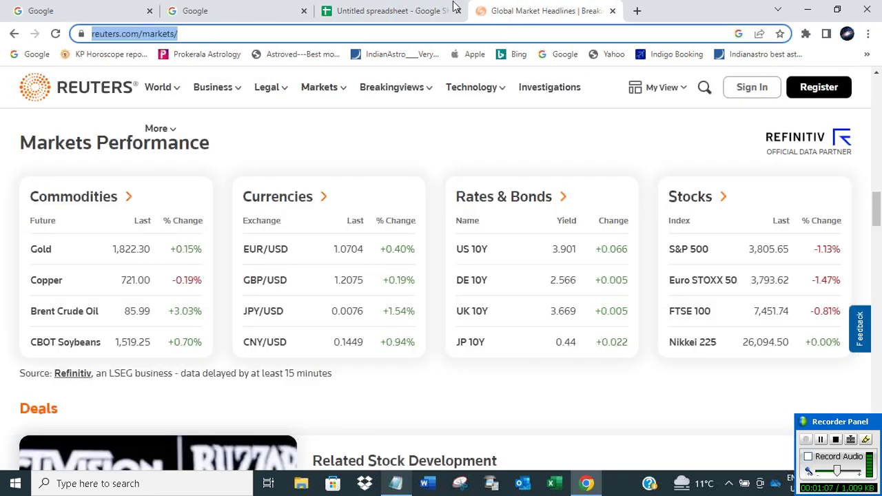
pyautogui.click(412, 12)
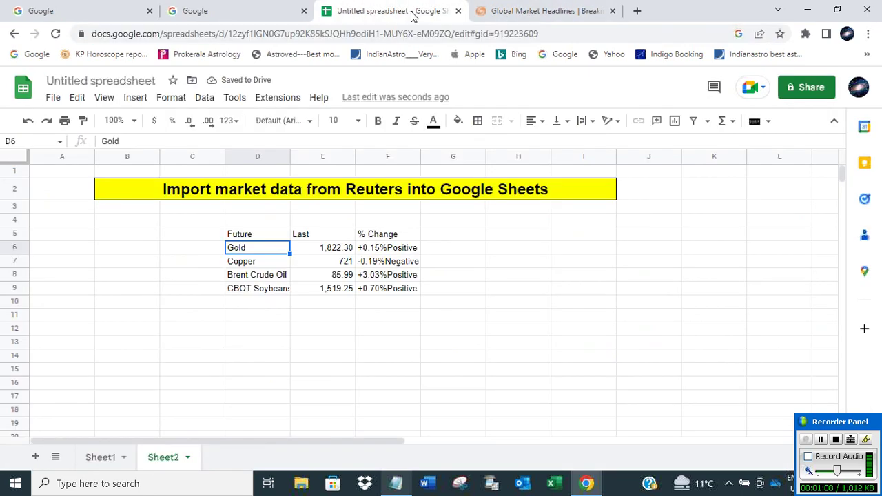
pyautogui.click(397, 483)
# - Add 'So, we imported 1st table from webpage.' and 'Let's import rest of the tables.' to the notes
pyautogui.write('So, w')
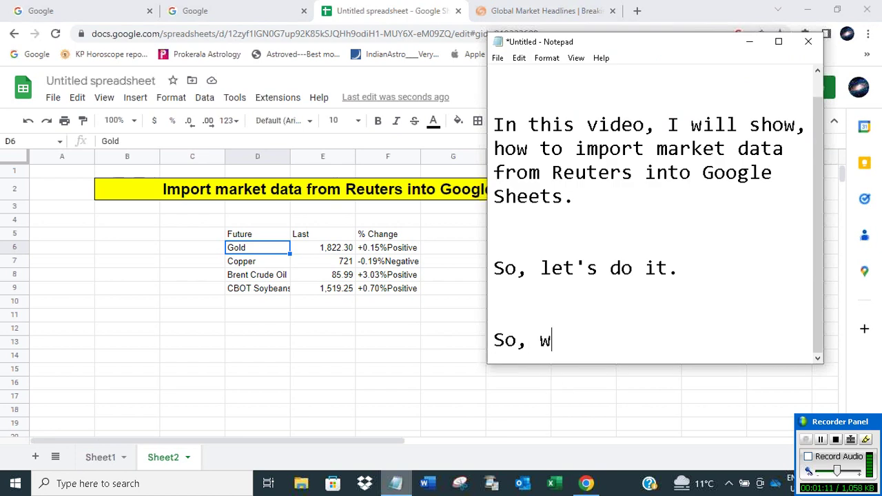
pyautogui.write('e imported ')
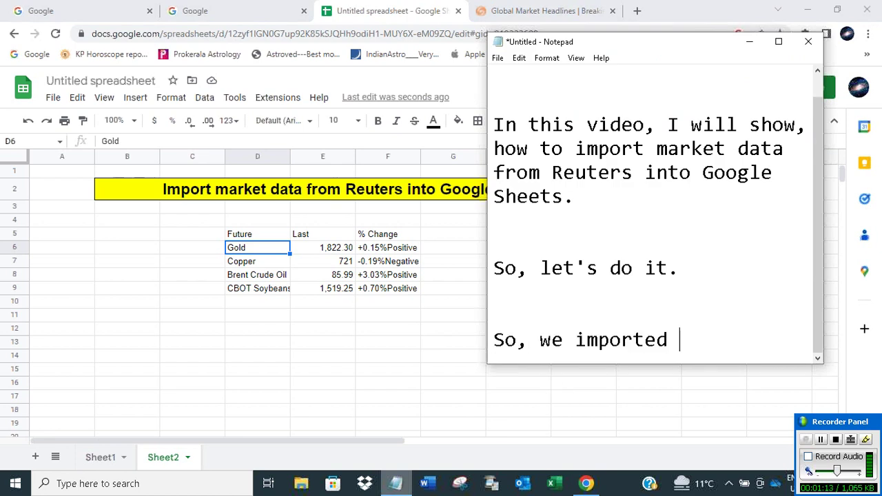
pyautogui.write('1st')
pyautogui.write(' table from w')
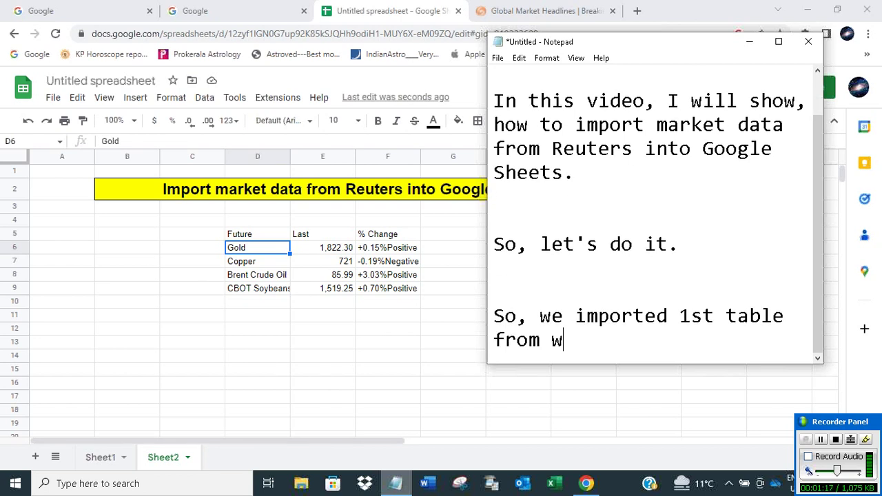
pyautogui.write('ebpage')
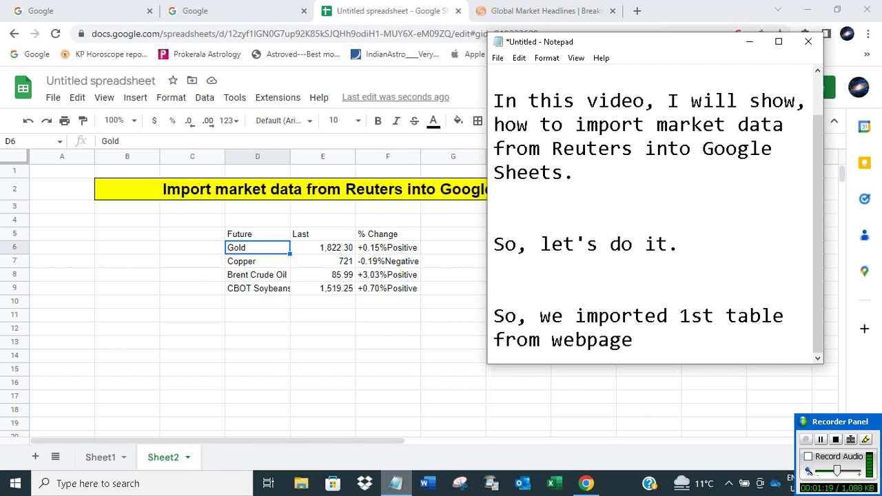
pyautogui.write('.')
pyautogui.press('Return')
pyautogui.press('Return')
pyautogui.press('Return')
pyautogui.write('Let')
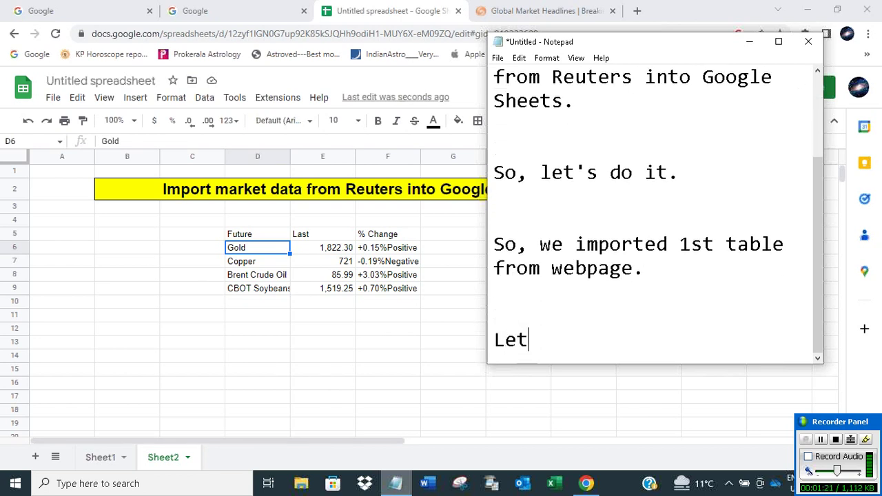
pyautogui.write("'s imo")
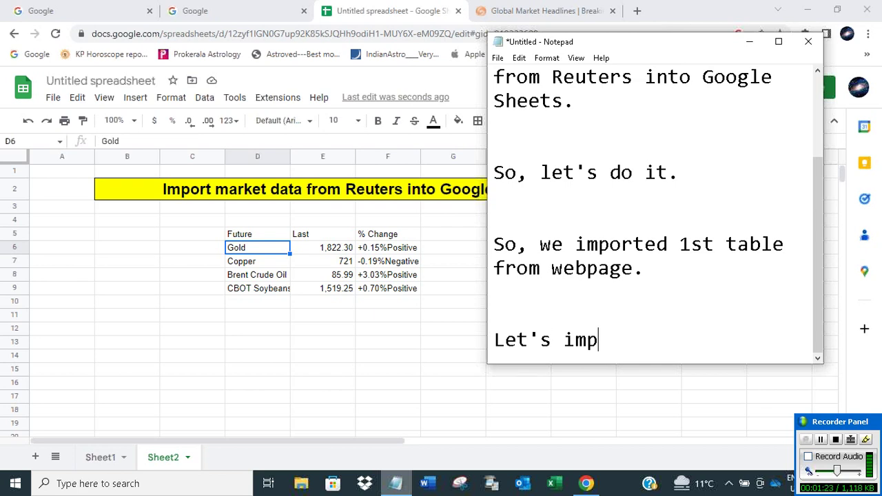
pyautogui.write('ort rest of t')
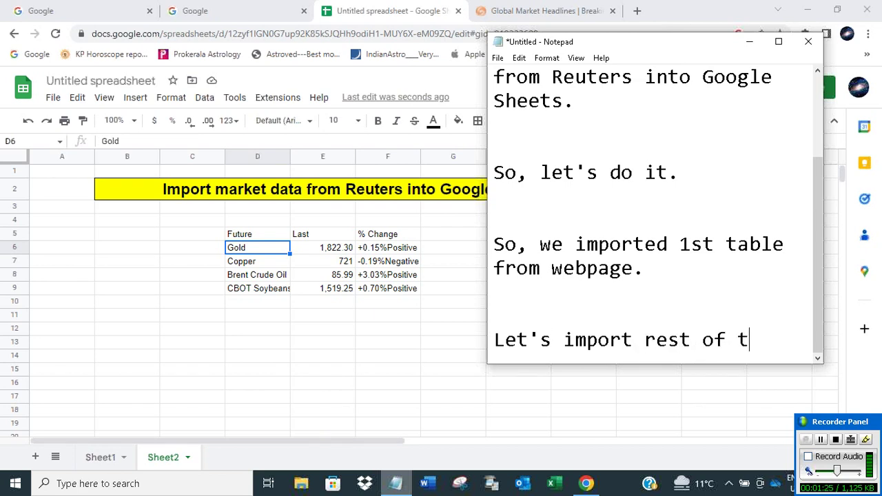
pyautogui.write('he tables.')
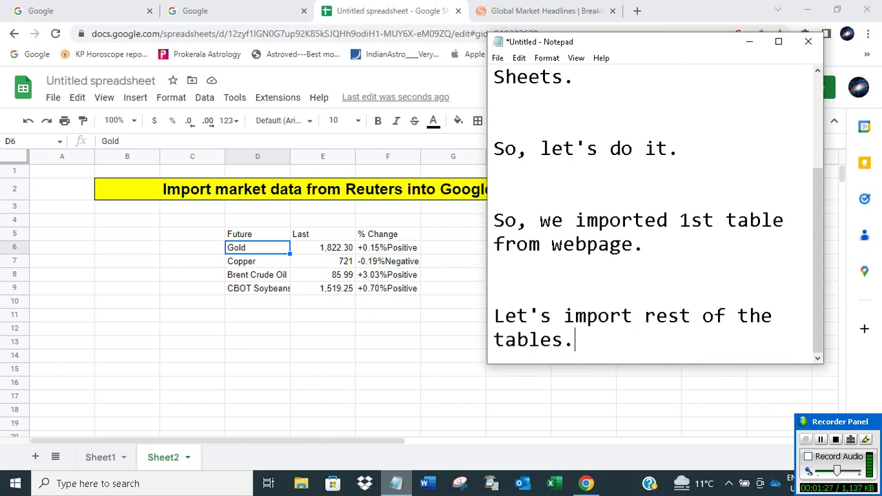
pyautogui.press('Return')
pyautogui.press('Return')
pyautogui.press('Return')
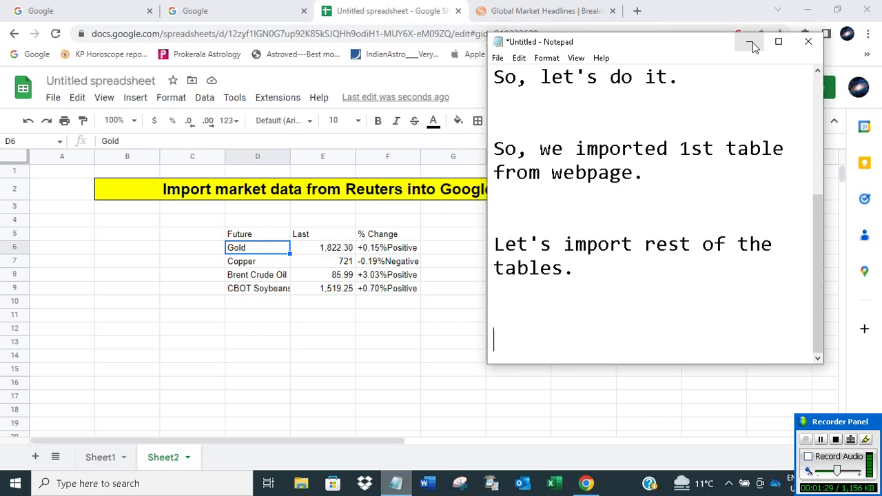
pyautogui.click(750, 42)
pyautogui.click(242, 237)
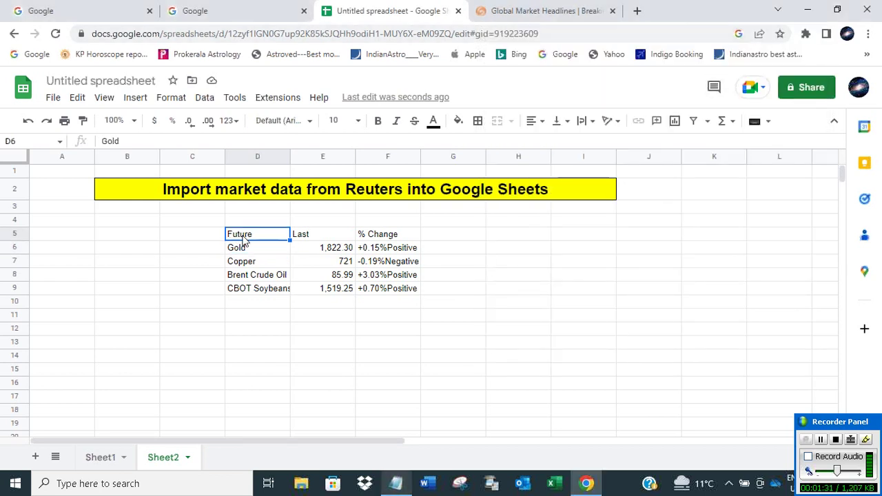
pyautogui.click(237, 328)
pyautogui.click(515, 235)
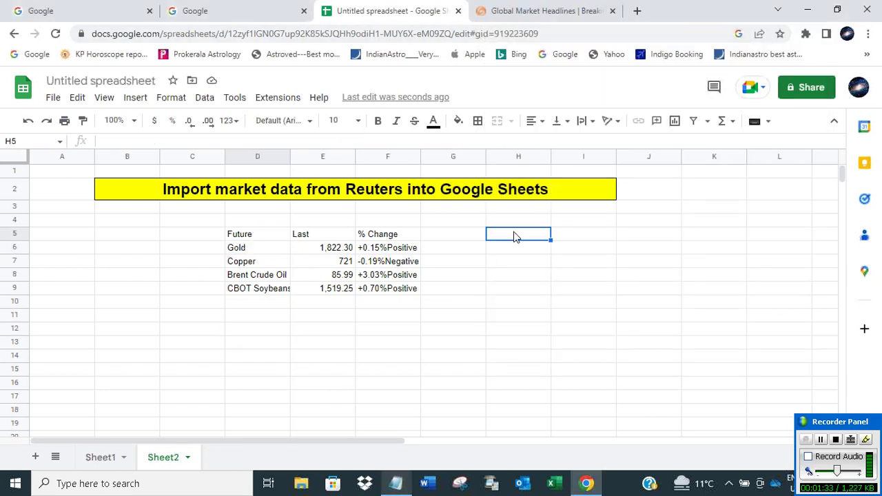
pyautogui.write('=IM')
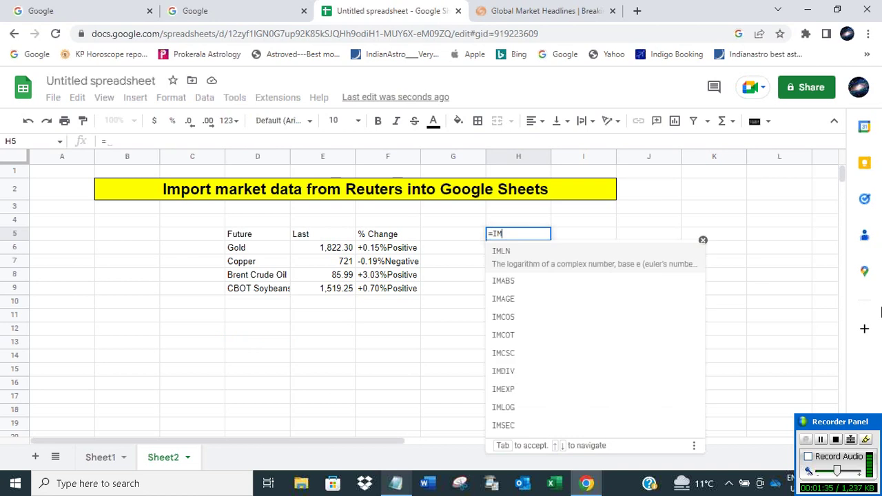
pyautogui.write('PORTH')
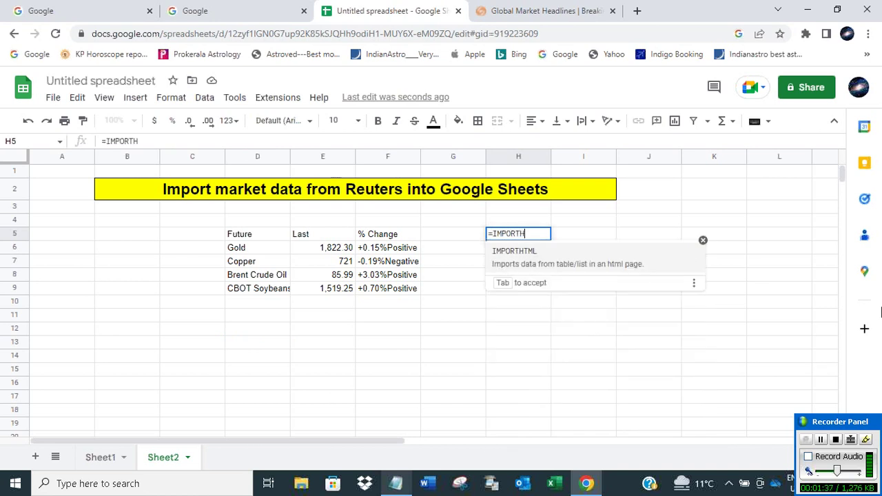
pyautogui.write('TML(')
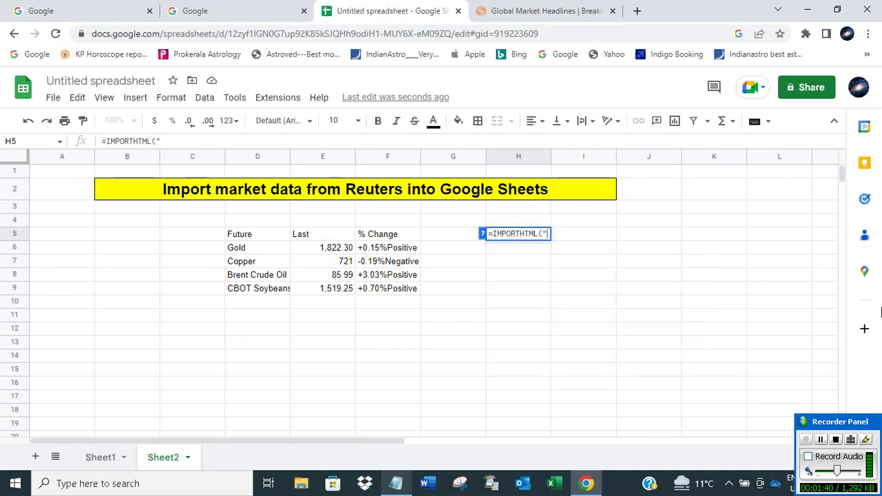
pyautogui.hotkey('ctrl', 'v')
pyautogui.write('",')
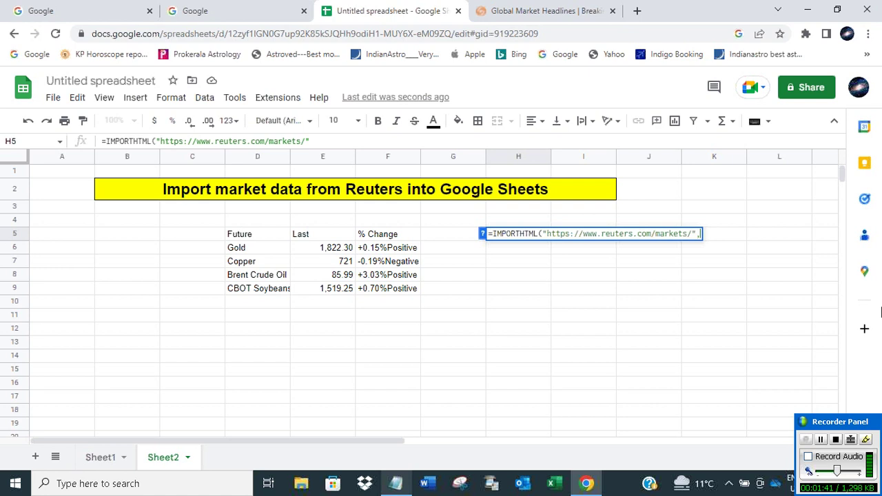
pyautogui.write('"ta')
pyautogui.write('ble",2')
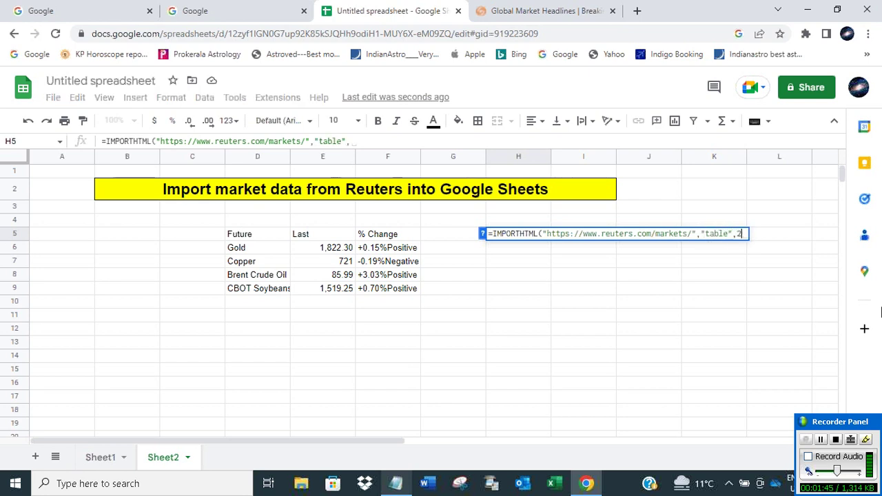
pyautogui.write(')')
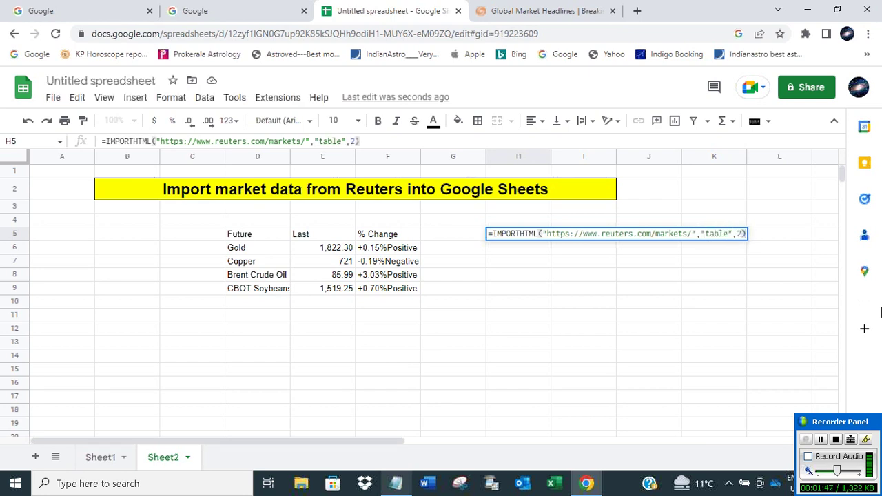
pyautogui.press('Return')
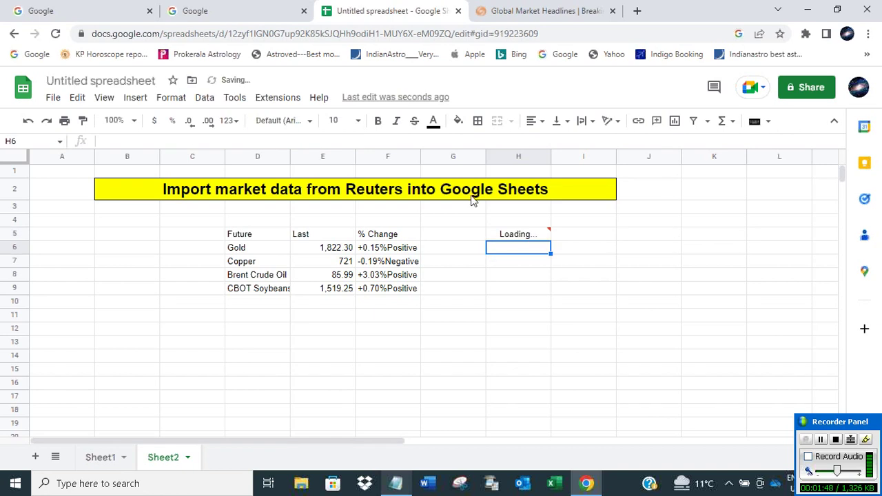
# - Copy the full IMPORTHTML formula text from cell D5
pyautogui.click(252, 235)
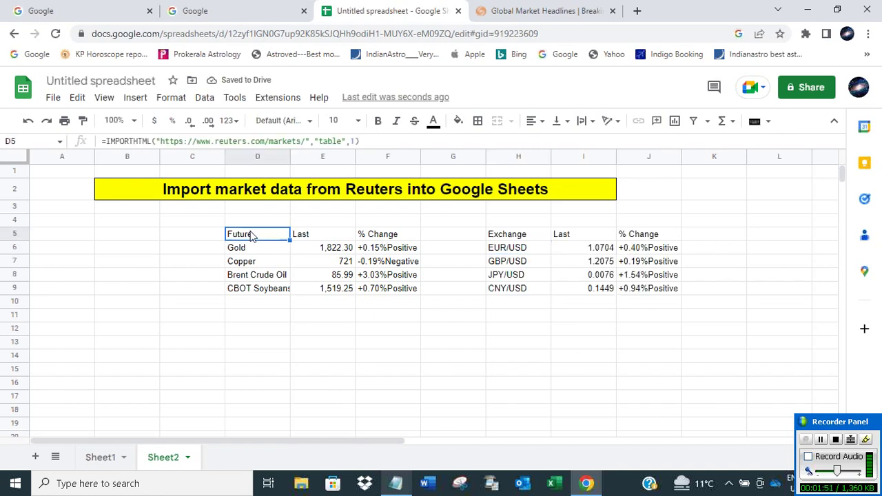
pyautogui.click(361, 141)
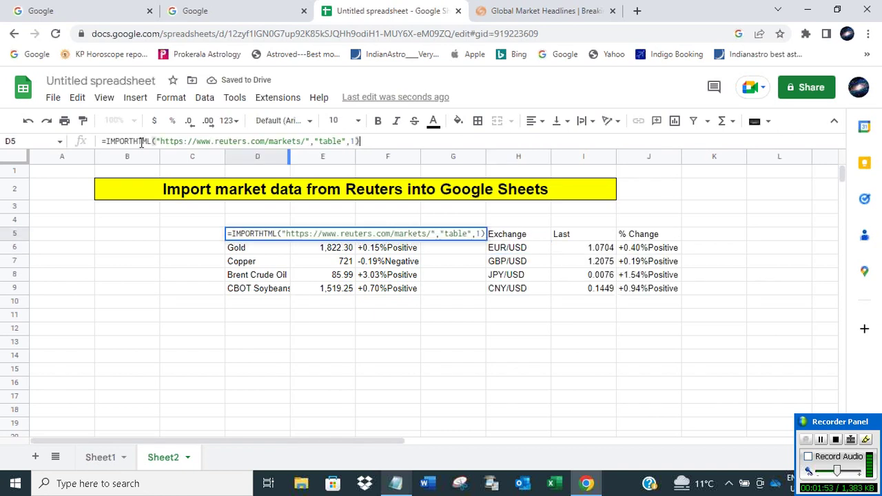
pyautogui.hotkey('ctrl', 'a')
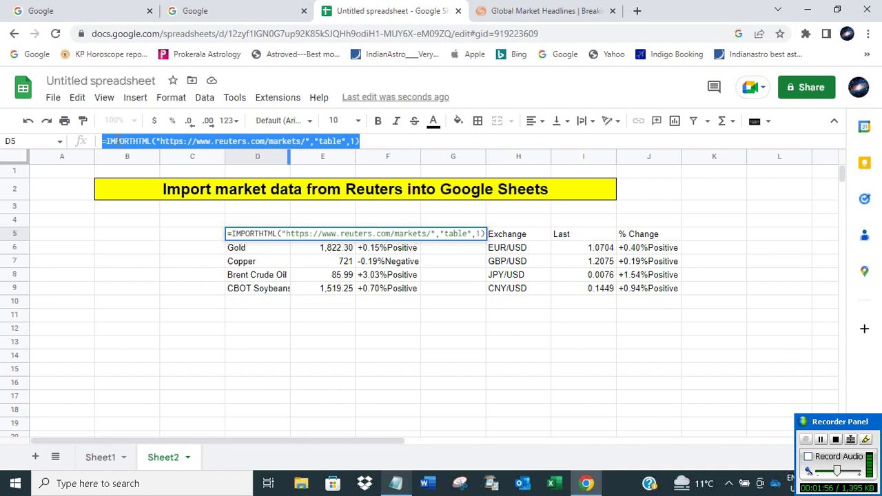
pyautogui.rightClick(117, 140)
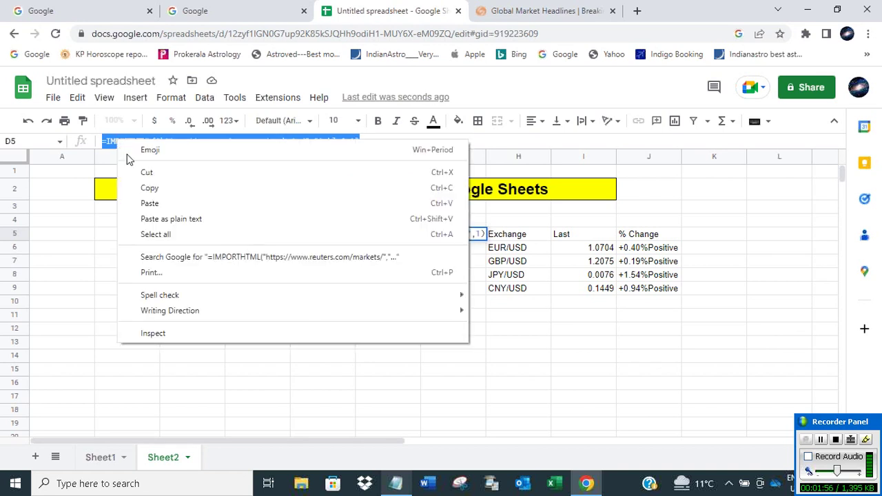
pyautogui.click(122, 187)
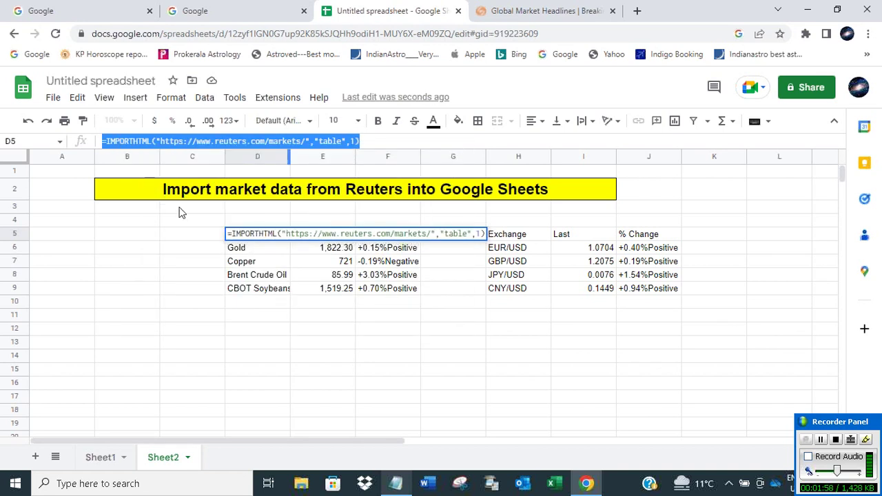
pyautogui.click(391, 486)
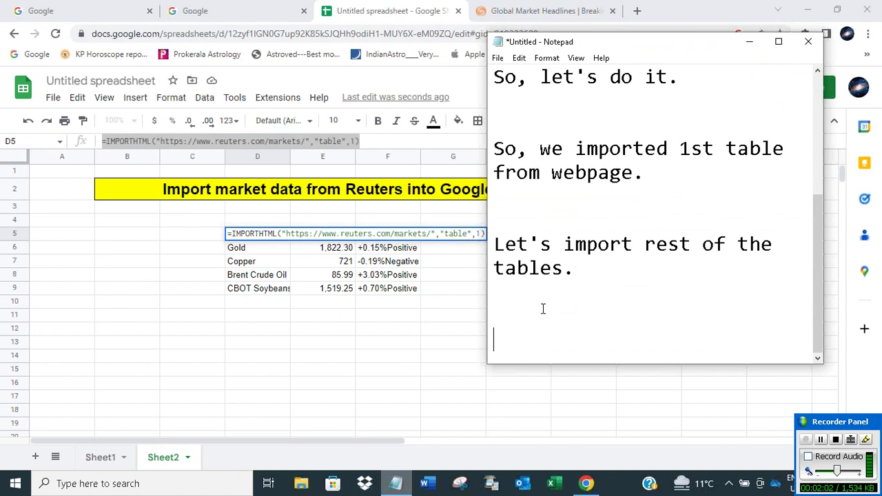
# - Paste the table 1 IMPORTHTML formula into the maximized notes with blank lines around it
pyautogui.hotkey('ctrl', 'v')
pyautogui.press('Return')
pyautogui.press('Return')
pyautogui.press('Return')
pyautogui.press('Return')
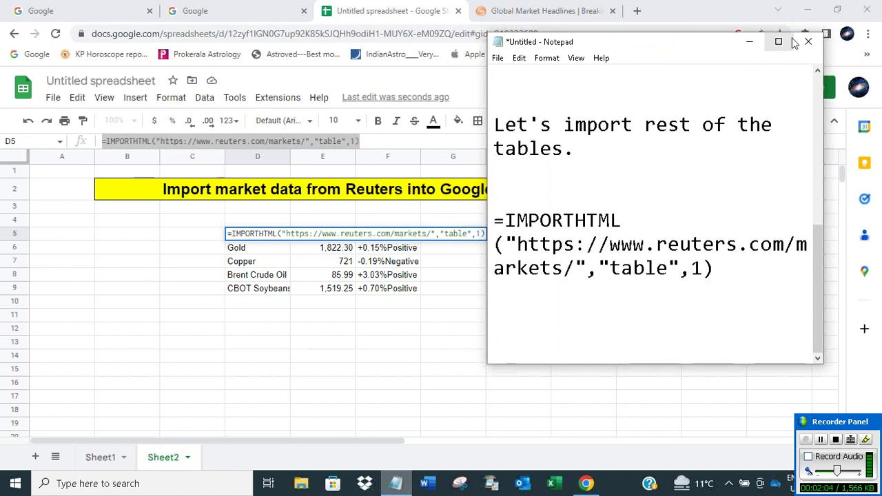
pyautogui.click(779, 42)
pyautogui.click(374, 337)
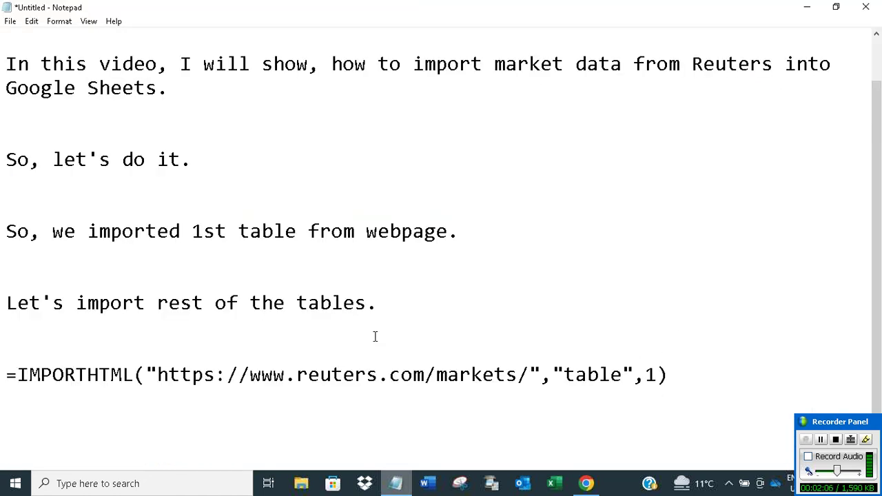
pyautogui.press('Return')
pyautogui.press('Return')
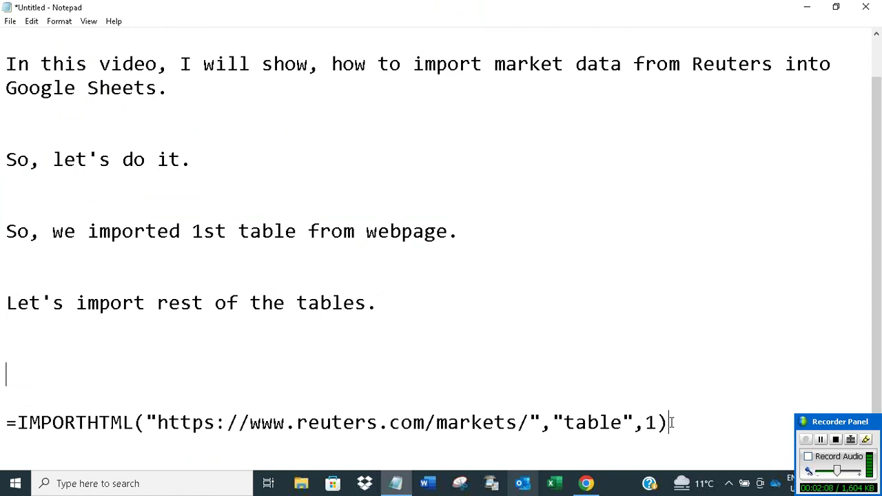
pyautogui.press('Return')
pyautogui.press('Return')
pyautogui.press('Return')
pyautogui.press('Return')
pyautogui.press('Return')
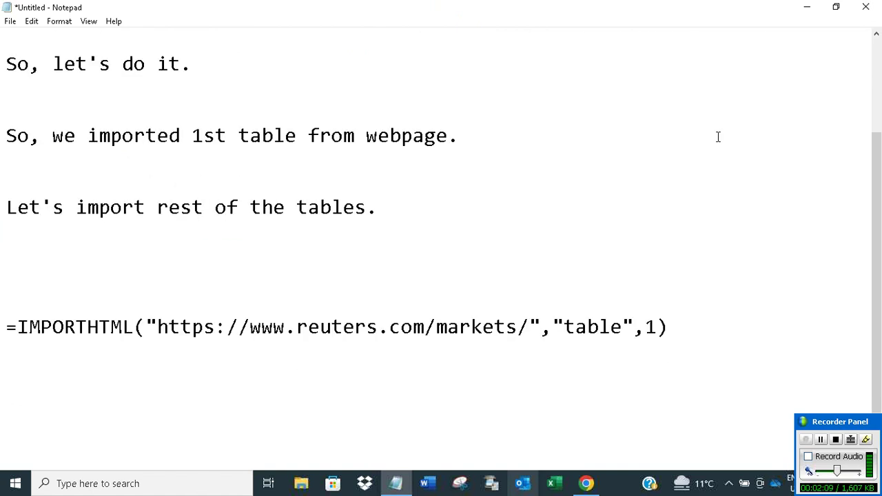
pyautogui.click(809, 7)
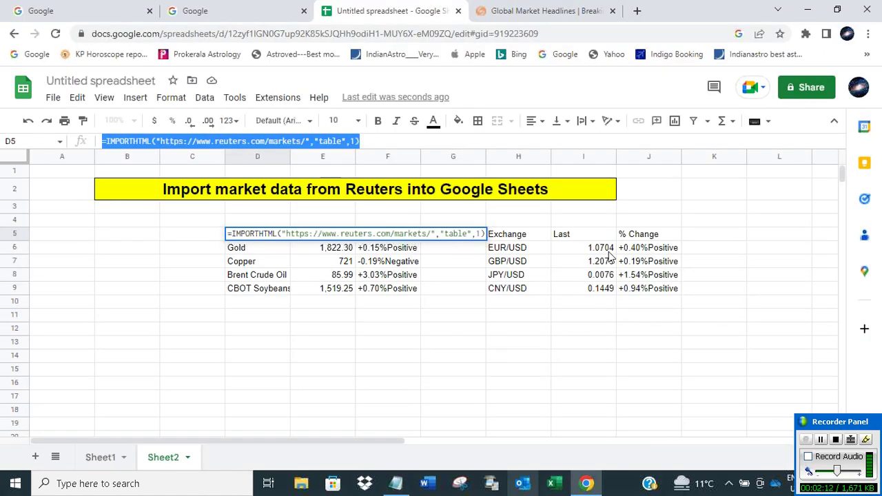
# - Copy the H5 table 2 formula into the notes below the first formula
pyautogui.press('Escape')
pyautogui.click(521, 239)
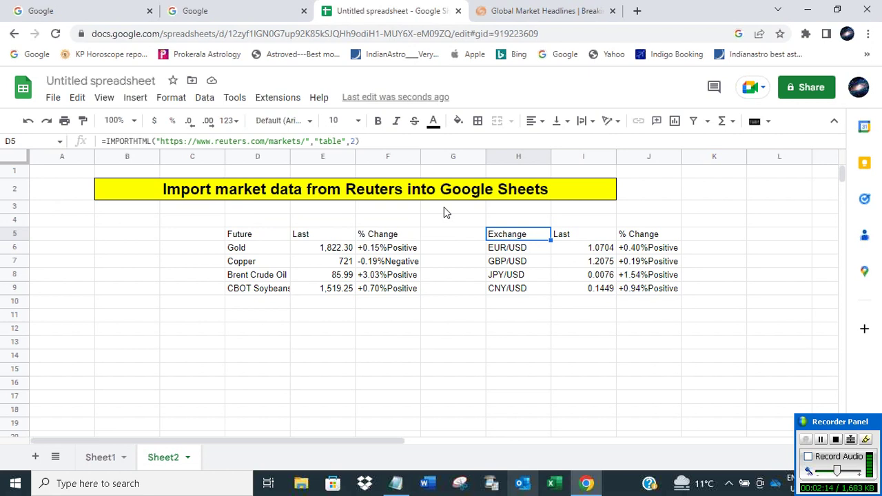
pyautogui.click(119, 141)
pyautogui.moveTo(119, 141); pyautogui.dragTo(91, 143)
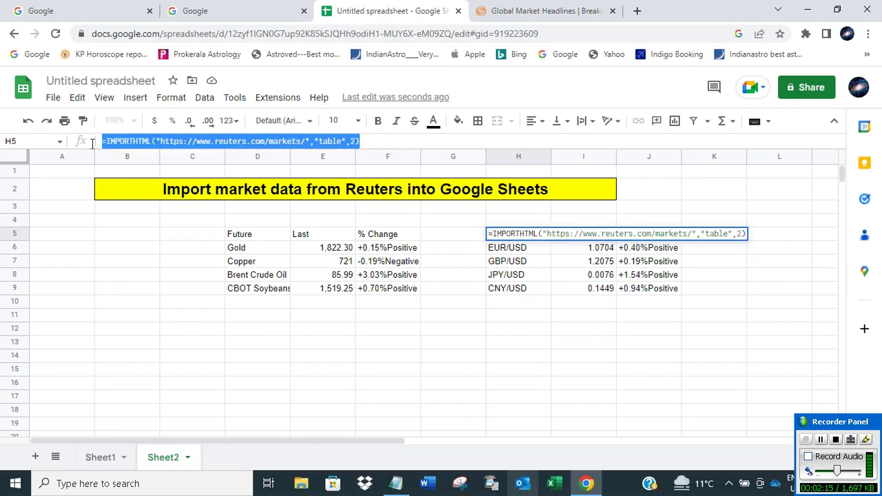
pyautogui.rightClick(129, 146)
pyautogui.click(164, 192)
pyautogui.click(397, 482)
pyautogui.hotkey('ctrl', 'v')
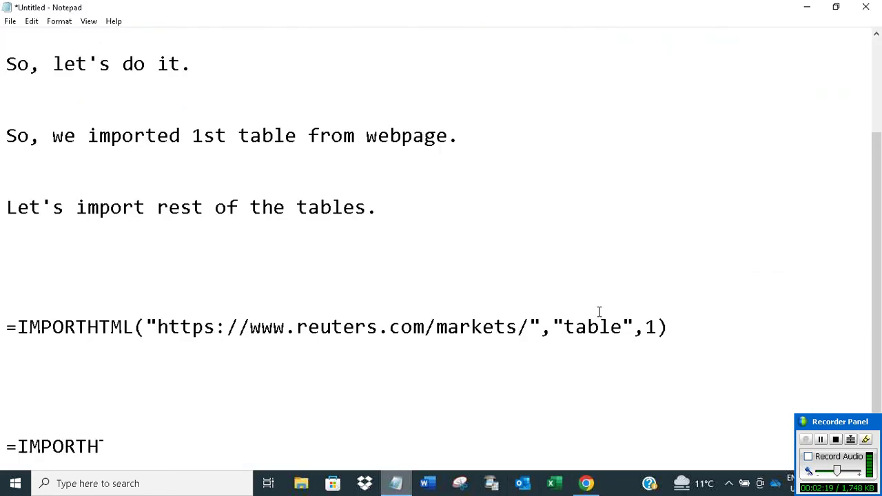
pyautogui.press('Return')
pyautogui.press('Return')
pyautogui.press('Return')
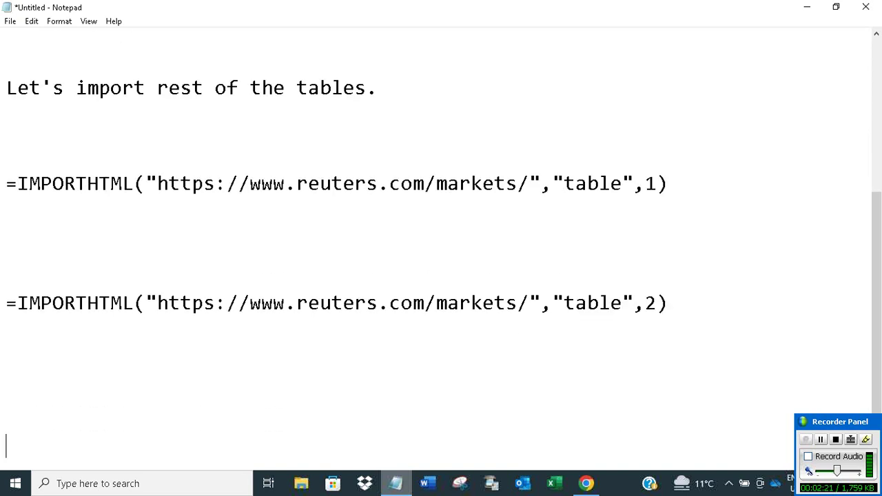
pyautogui.press('Return')
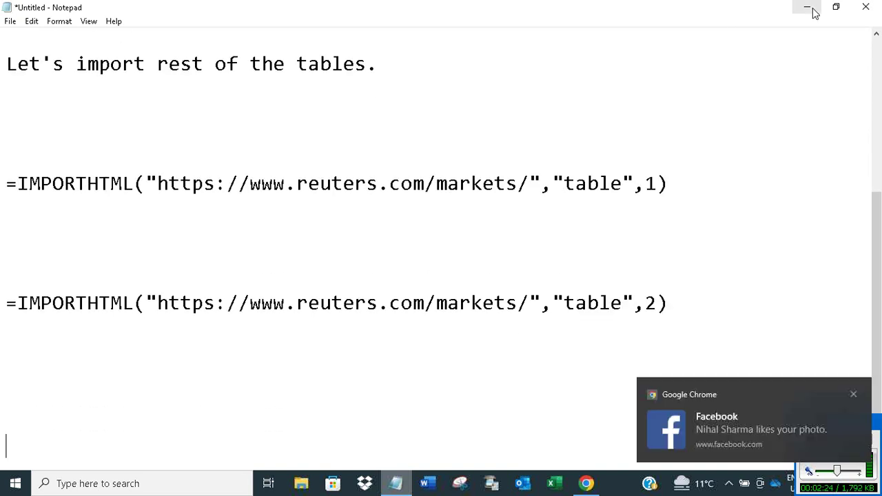
pyautogui.click(812, 9)
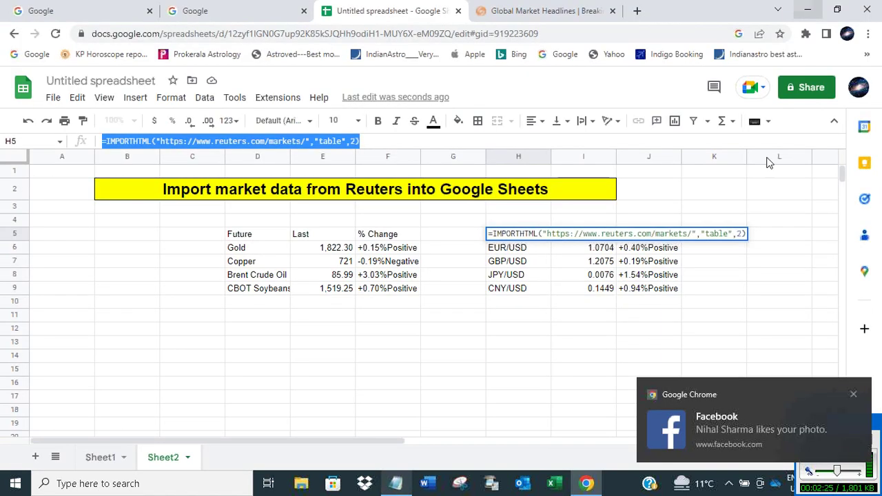
# - Dismiss the Chrome notification and start =ImportHTML(" in cell D12
pyautogui.click(853, 395)
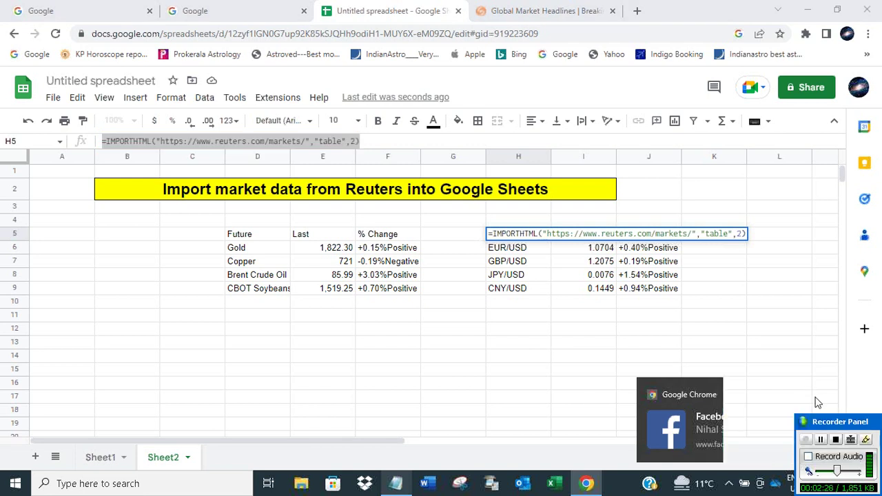
pyautogui.click(248, 329)
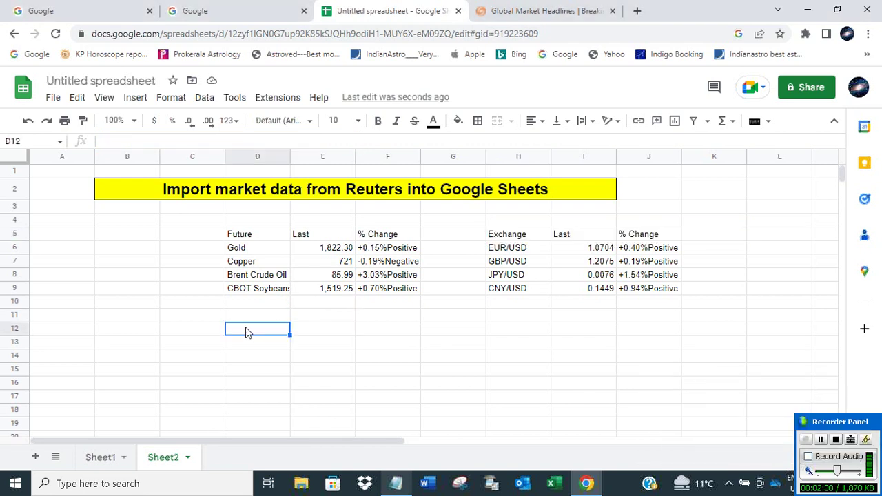
pyautogui.write('=I')
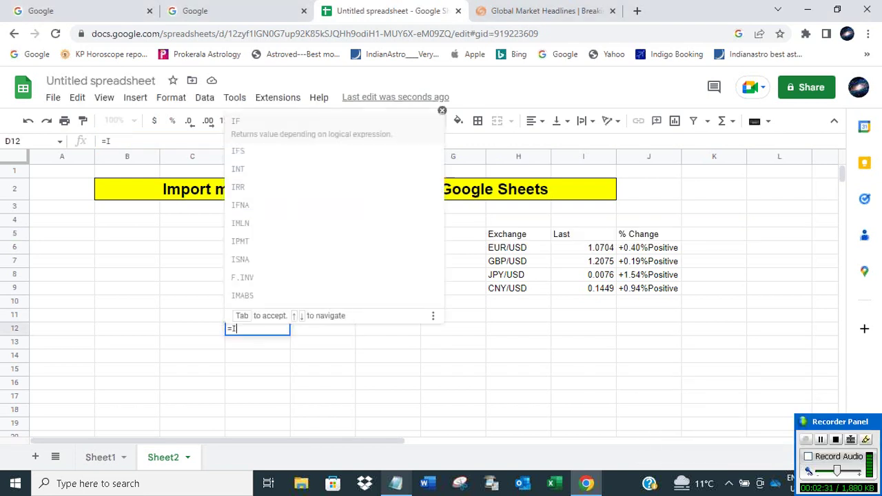
pyautogui.write('mpo')
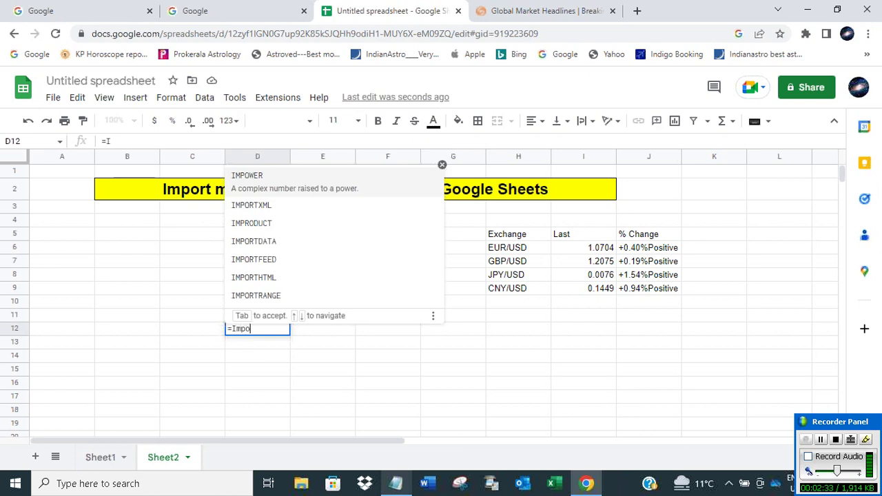
pyautogui.write('rtHTML(')
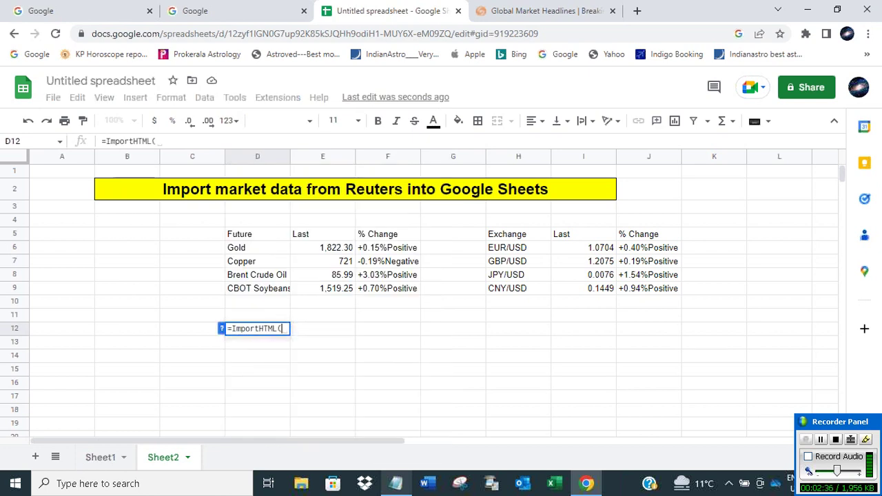
pyautogui.write('"')
# - Clear the wrong paste in D12 and copy the Reuters markets URL again
pyautogui.hotkey('ctrl', 'v')
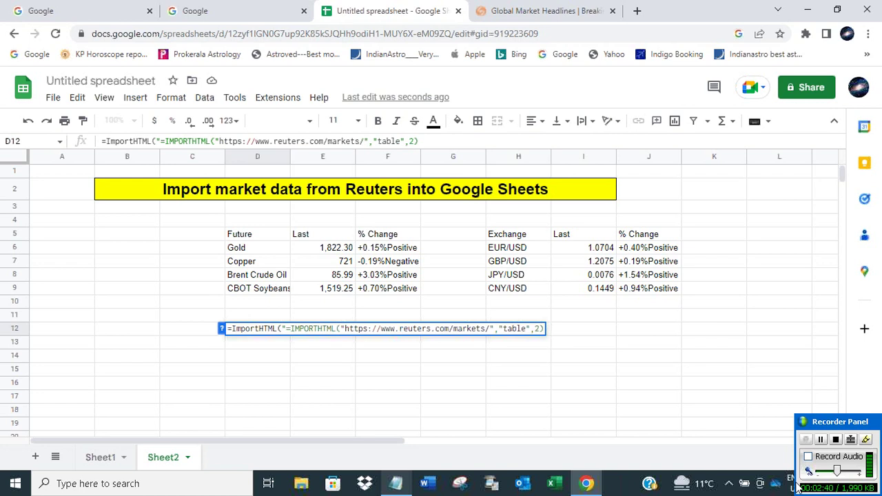
pyautogui.press('BackSpace')
pyautogui.press('BackSpace')
pyautogui.press('BackSpace')
pyautogui.press('BackSpace')
pyautogui.press('BackSpace')
pyautogui.press('BackSpace')
pyautogui.press('BackSpace')
pyautogui.press('BackSpace')
pyautogui.press('BackSpace')
pyautogui.press('BackSpace')
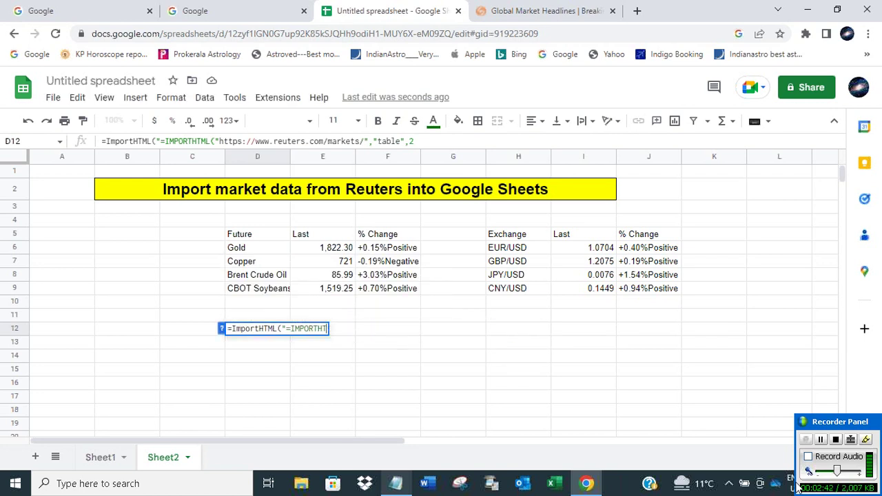
pyautogui.press('BackSpace')
pyautogui.press('BackSpace')
pyautogui.press('BackSpace')
pyautogui.press('BackSpace')
pyautogui.press('BackSpace')
pyautogui.press('BackSpace')
pyautogui.press('BackSpace')
pyautogui.press('BackSpace')
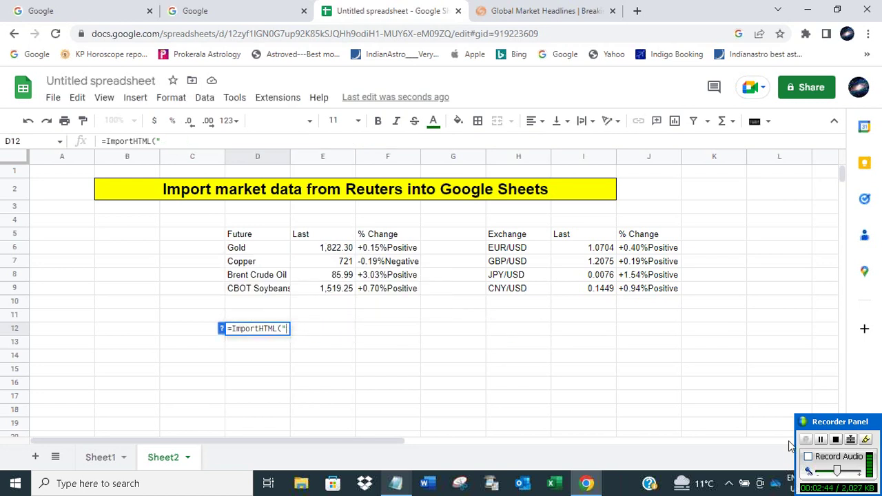
pyautogui.click(531, 10)
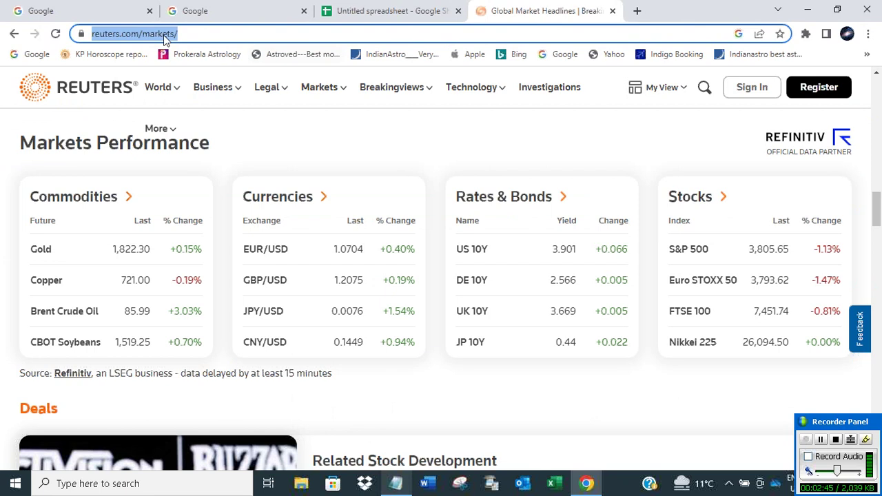
pyautogui.rightClick(153, 32)
pyautogui.click(184, 104)
pyautogui.click(358, 11)
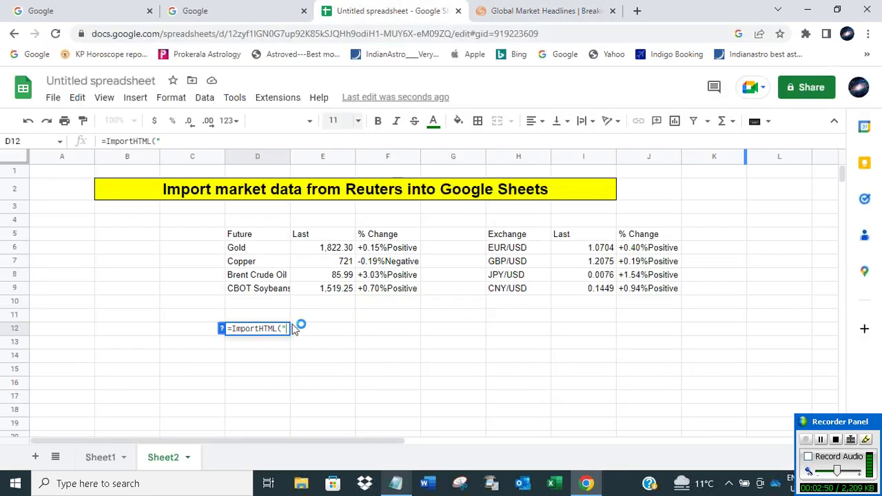
pyautogui.click(293, 329)
pyautogui.hotkey('ctrl', 'v')
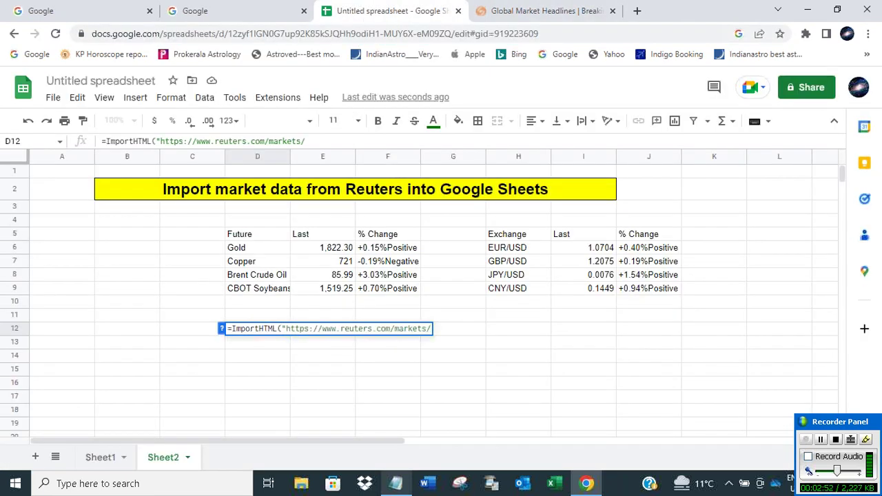
pyautogui.write('"')
pyautogui.write(', "table"')
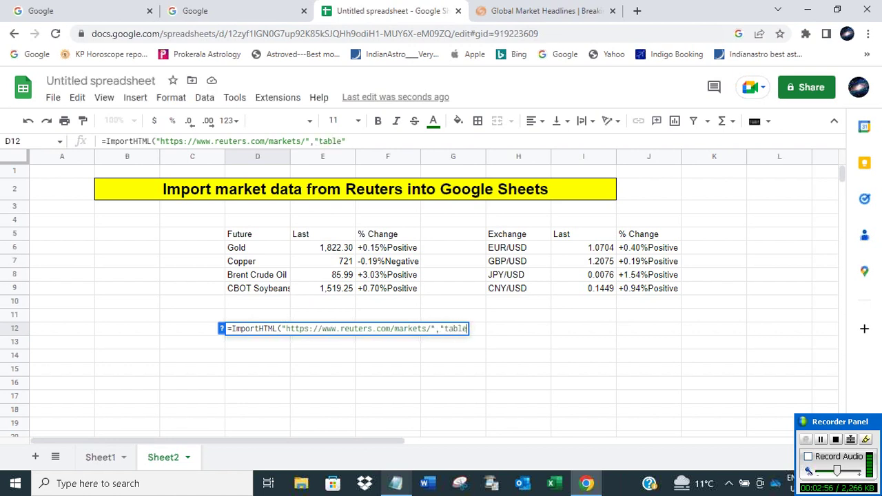
pyautogui.write(',3)')
pyautogui.press('Return')
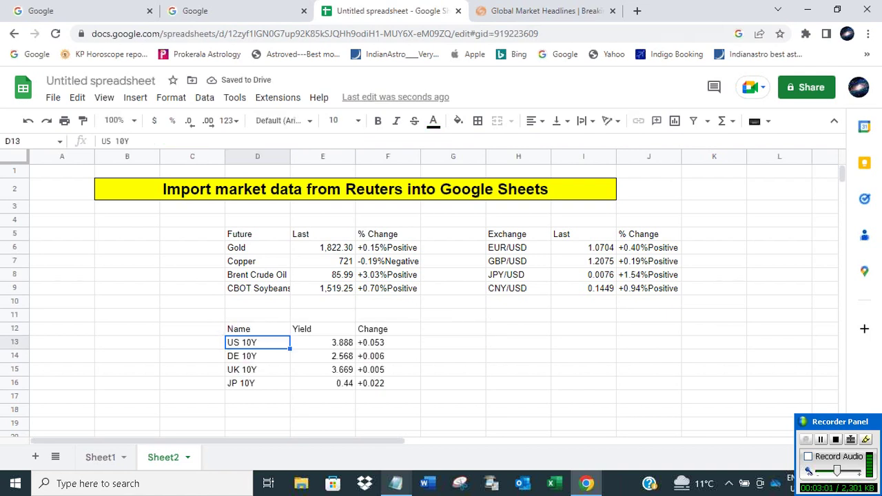
pyautogui.click(504, 329)
pyautogui.write('=')
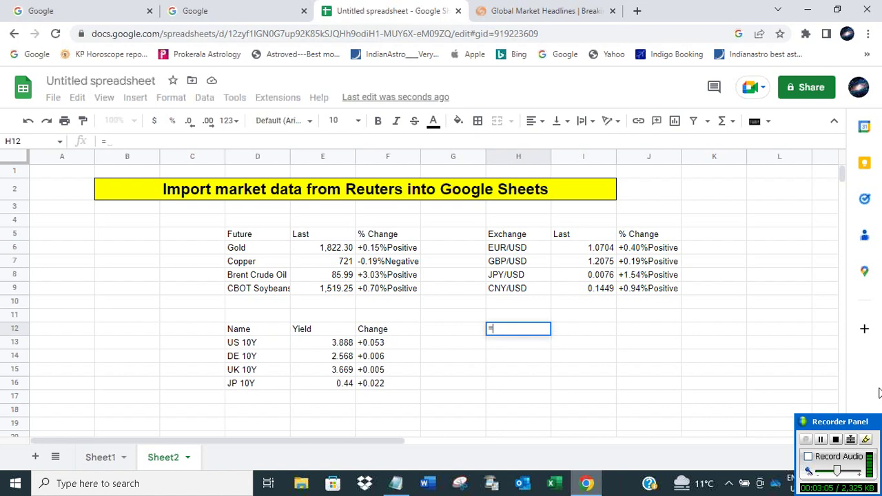
pyautogui.write('ImportHT')
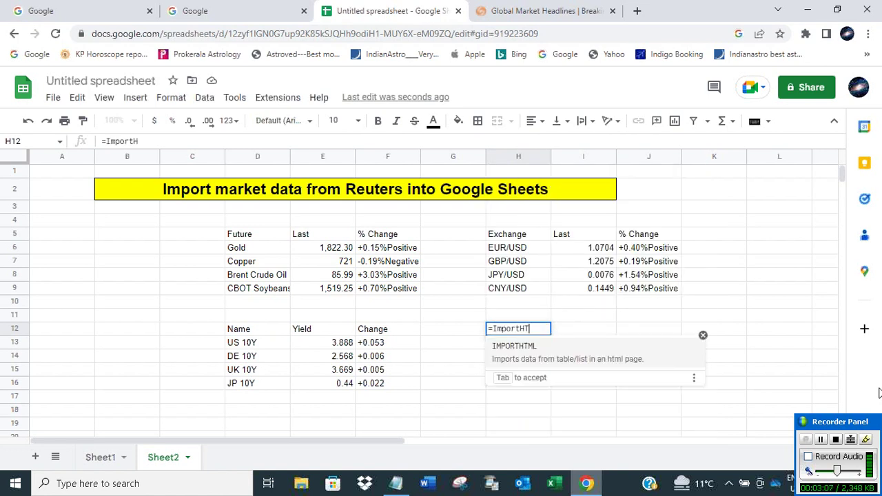
pyautogui.write('ML(')
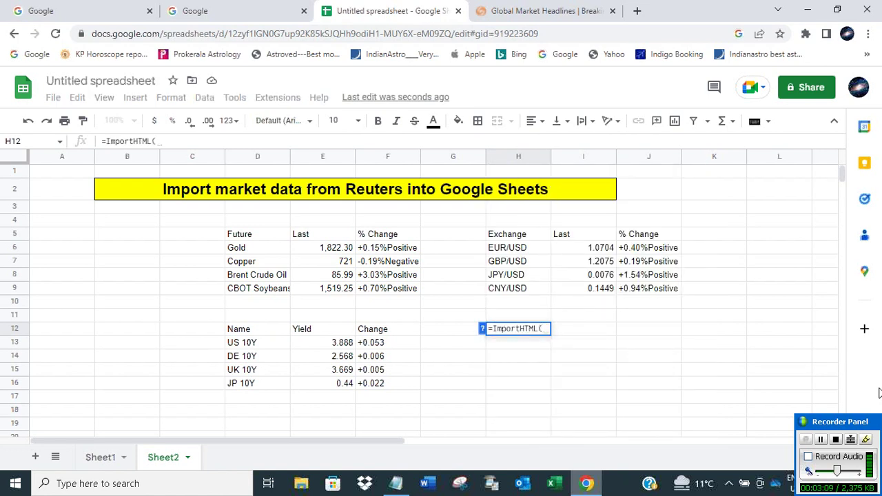
pyautogui.write('"')
pyautogui.hotkey('ctrl', 'v')
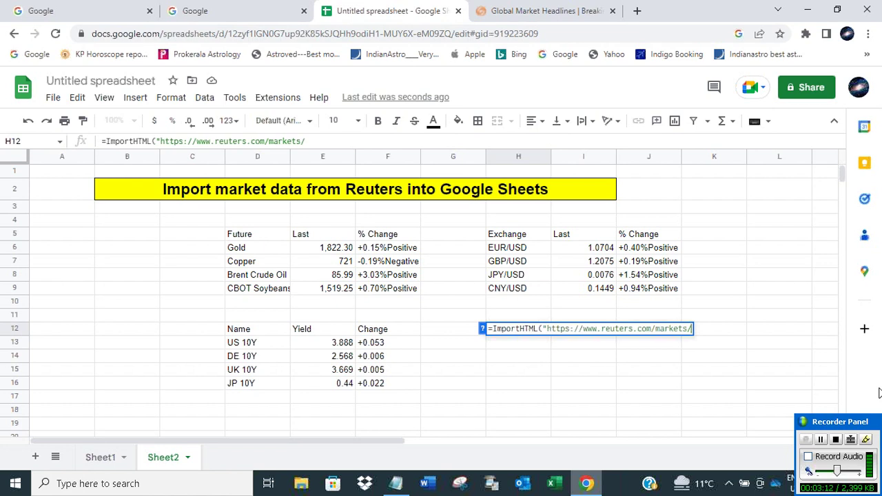
pyautogui.write(',')
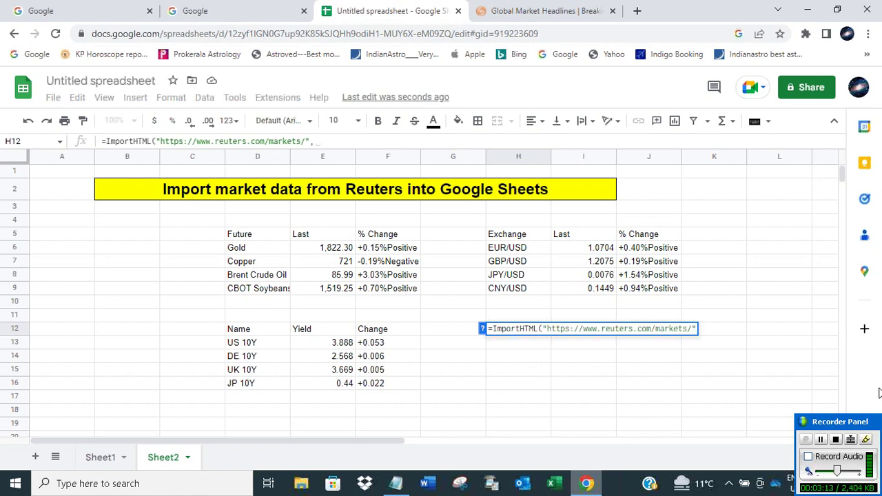
pyautogui.write('"table')
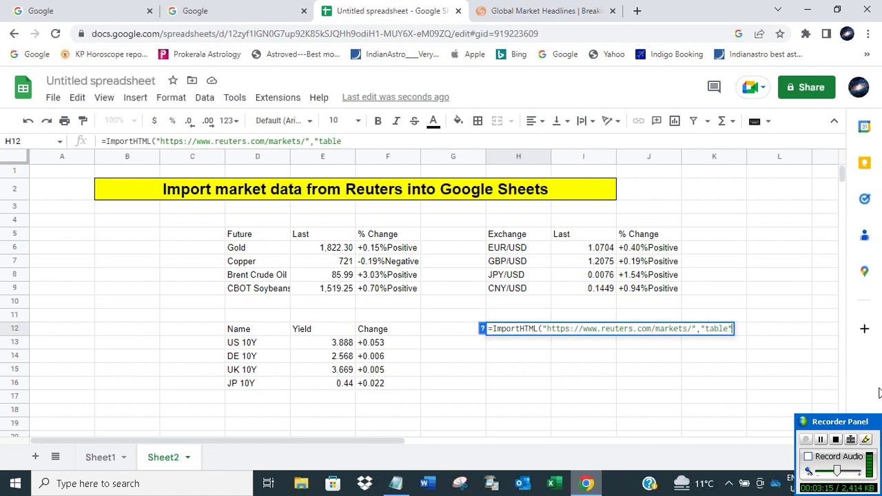
pyautogui.write('",4')
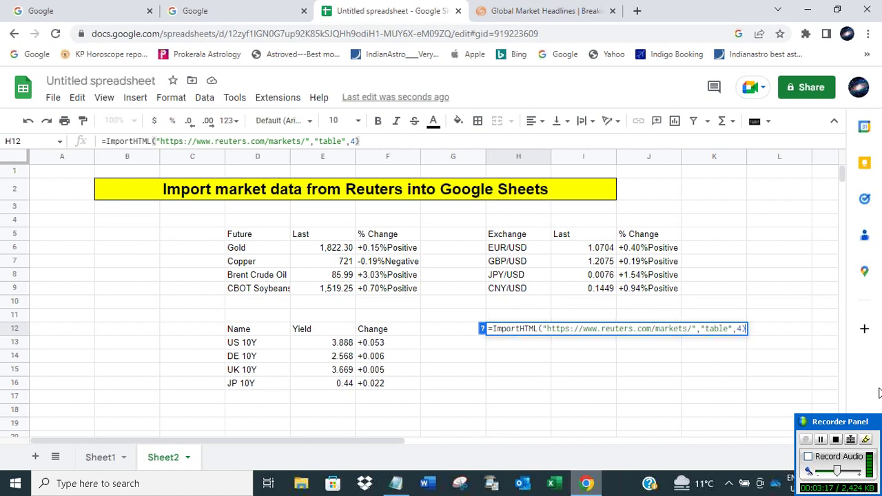
pyautogui.press('Return')
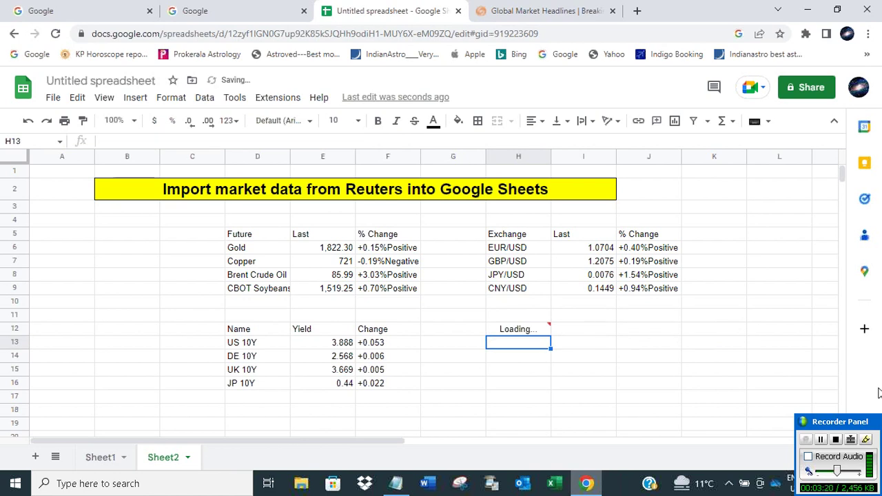
# - Compare the imported tables against the Reuters markets page
pyautogui.click(541, 15)
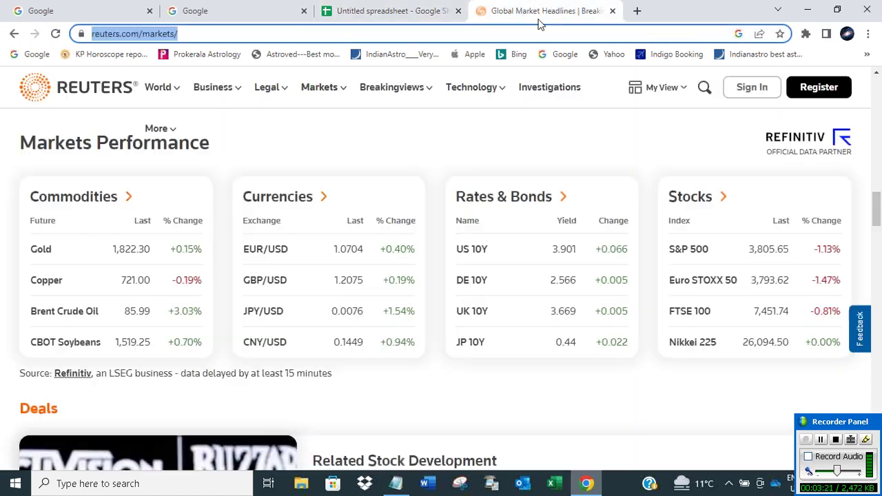
pyautogui.click(393, 10)
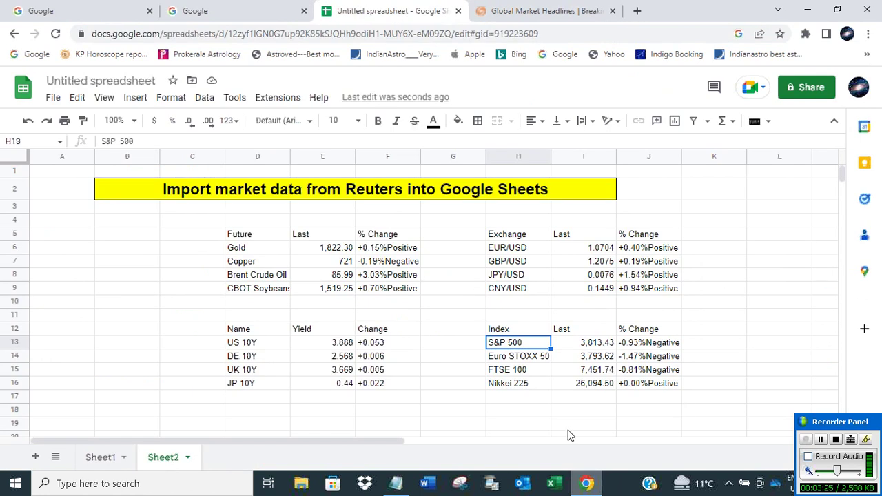
pyautogui.click(399, 484)
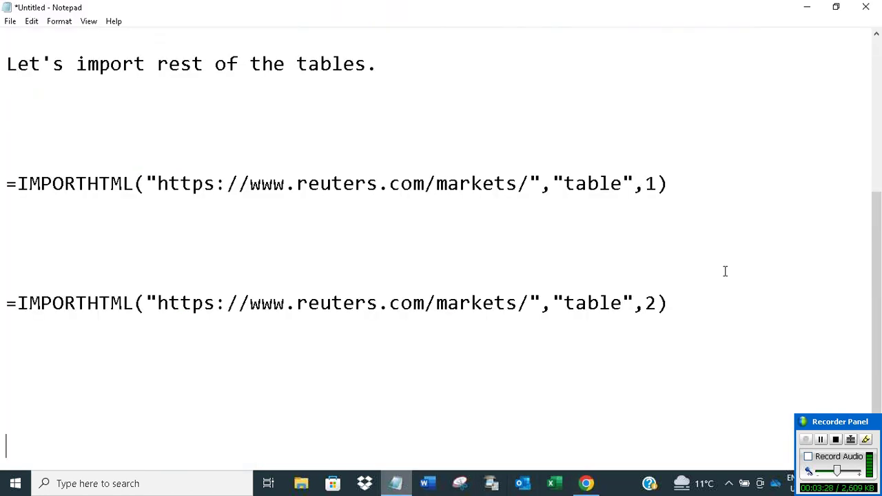
# - End the notes with 'And, we imported all four tables from the webpage.' and 'And, with that, we are done.'
pyautogui.write('And, we i')
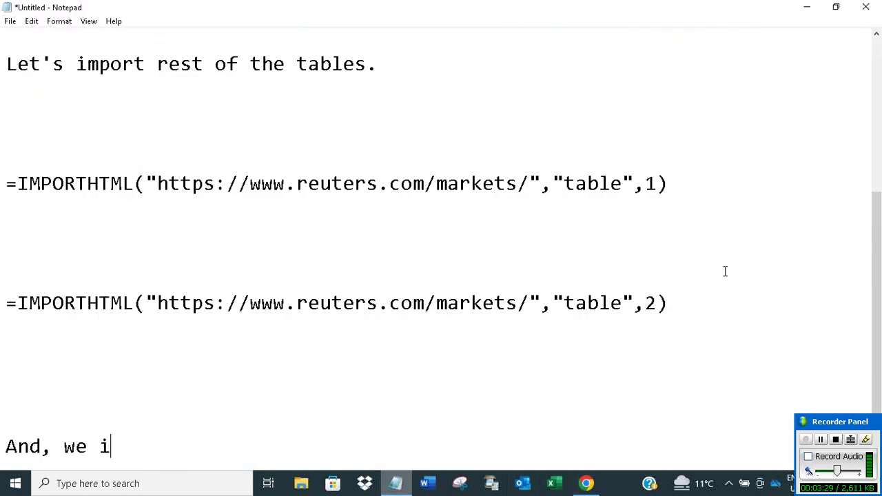
pyautogui.write('mported al')
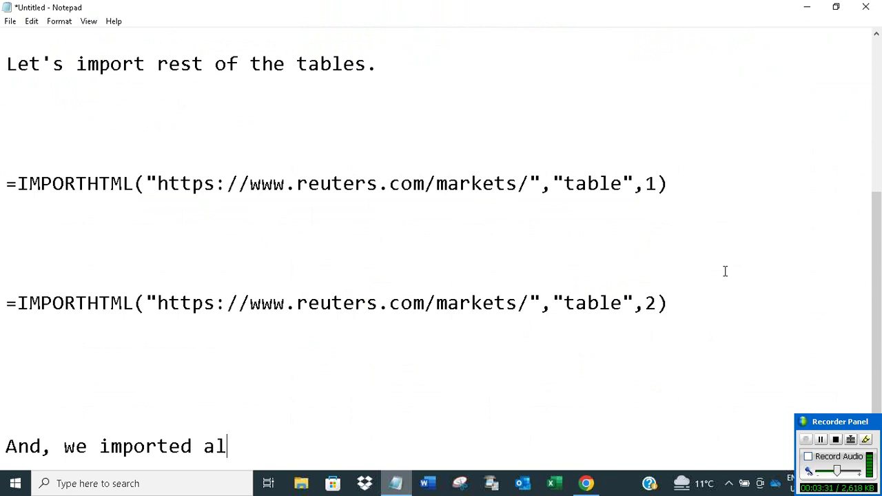
pyautogui.write('l four table')
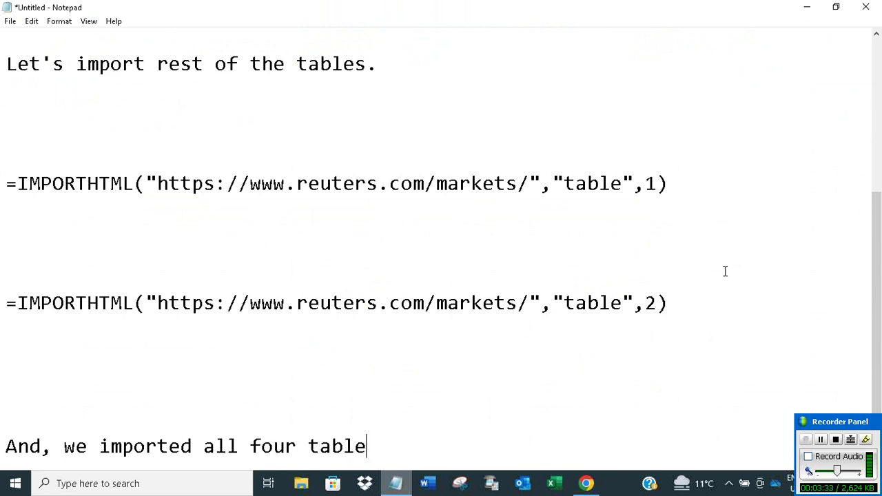
pyautogui.write('s from the wb')
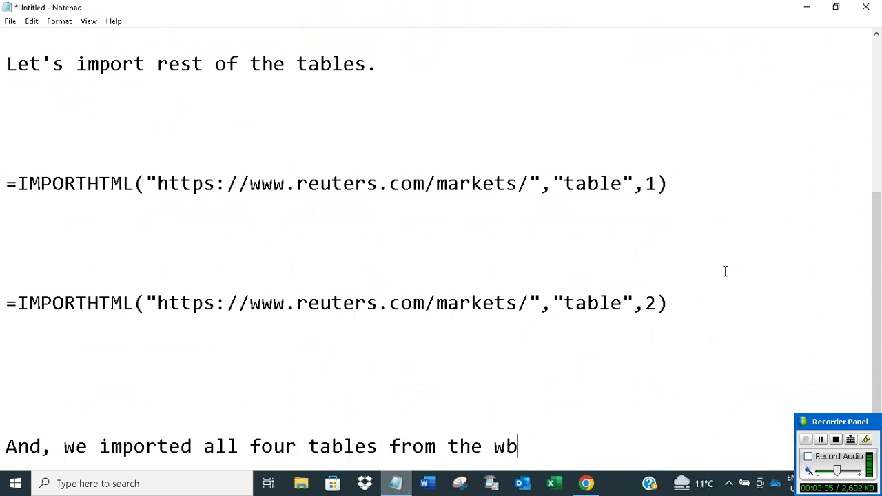
pyautogui.write('ebpage.')
pyautogui.press('Return')
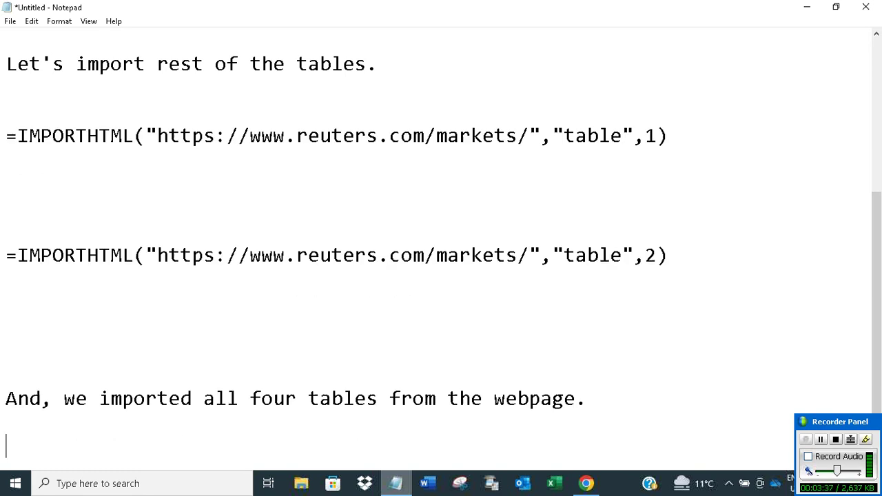
pyautogui.press('Return')
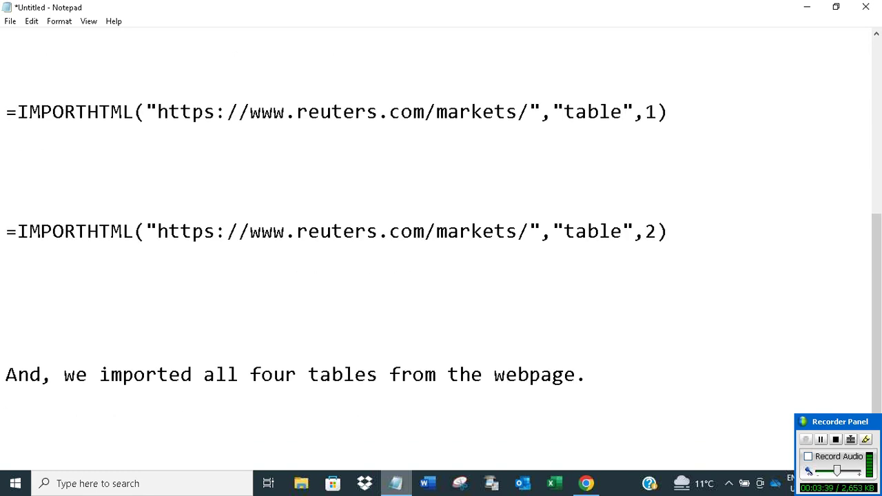
pyautogui.write('And, ')
pyautogui.write('with that, ')
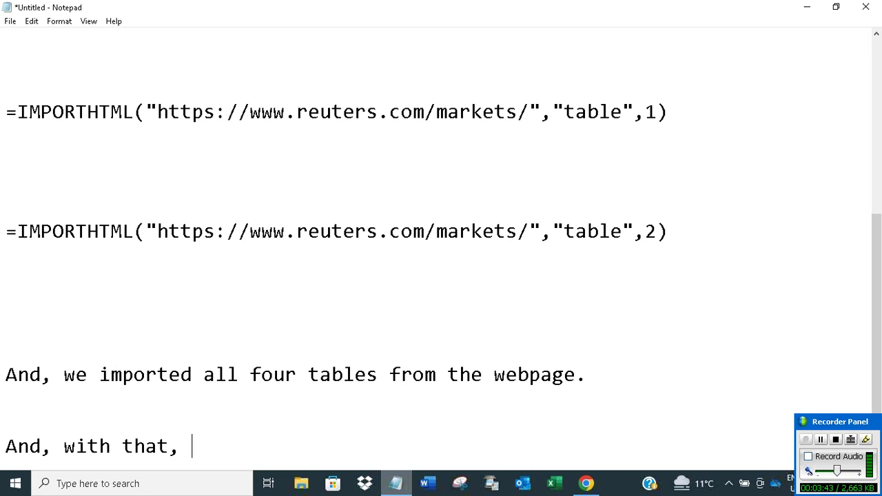
pyautogui.write('we are do')
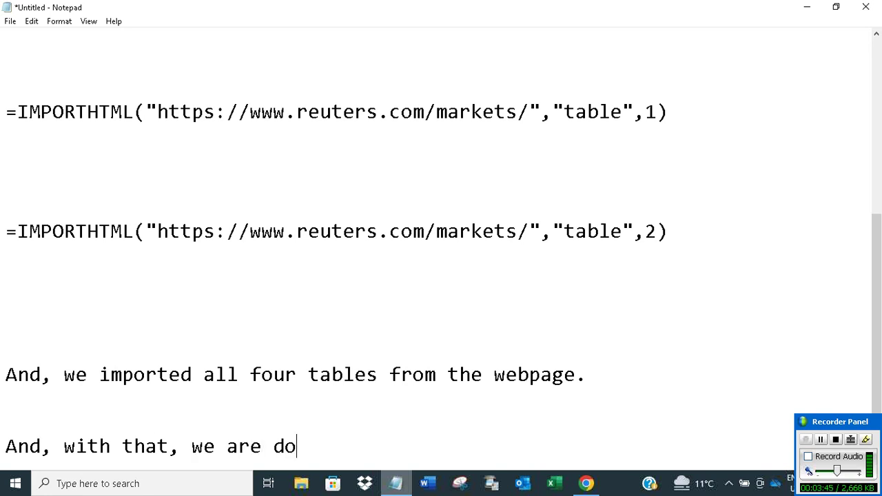
pyautogui.write('ne.')
pyautogui.press('Return')
pyautogui.press('Return')
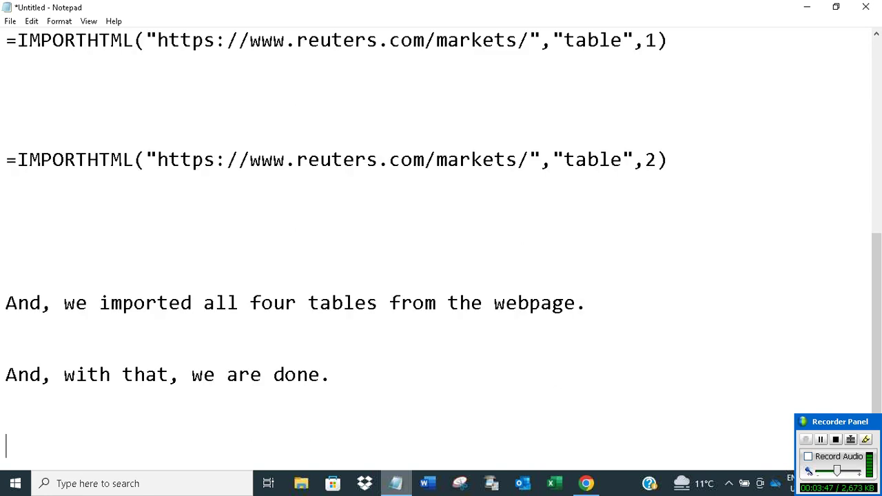
pyautogui.click(836, 9)
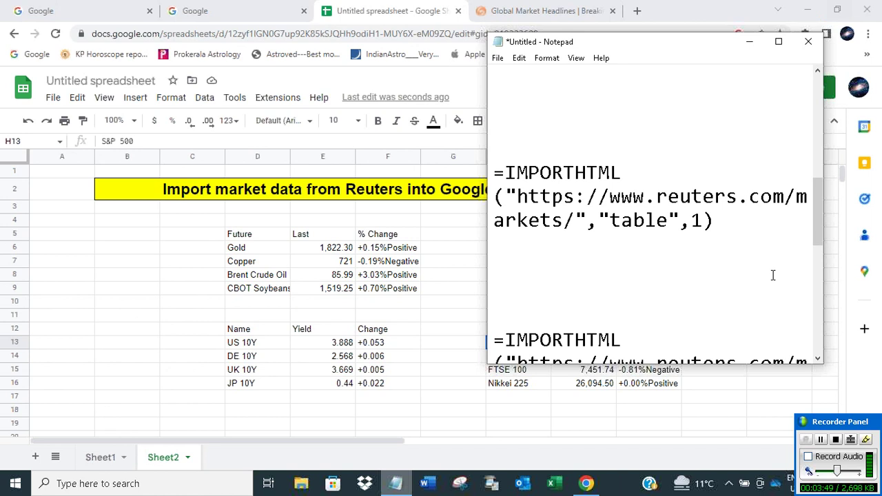